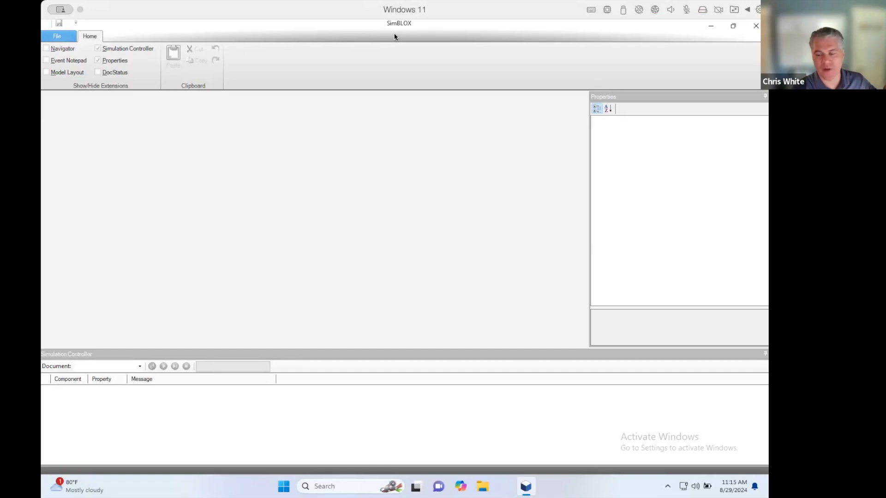
# - Create a new model from the scm template
pyautogui.click(58, 37)
pyautogui.click(62, 77)
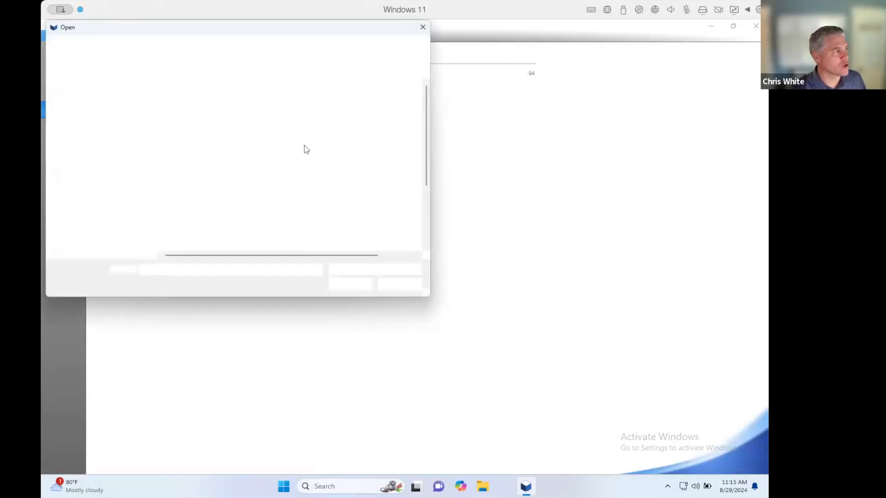
pyautogui.click(399, 285)
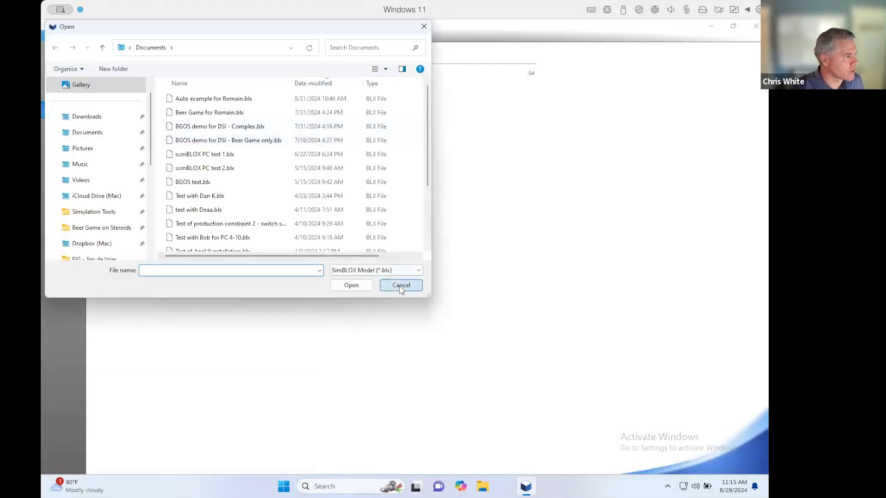
pyautogui.click(57, 131)
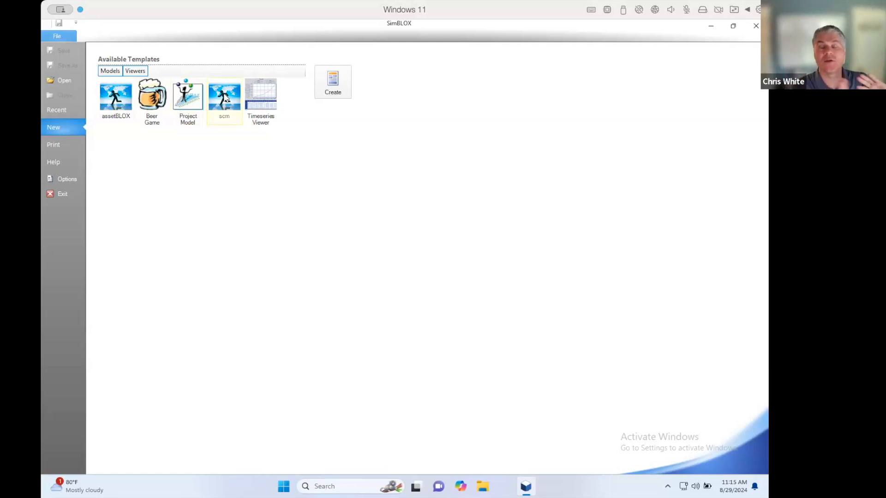
pyautogui.click(225, 98)
pyautogui.click(333, 82)
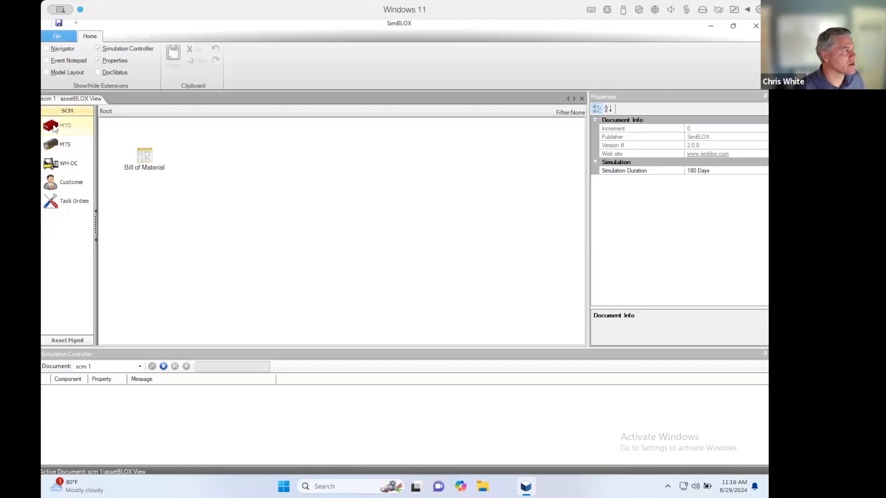
# - Place one MTO, one MTS, one WH-DC and one Customer block on the root canvas, with the Customer downstream of the others
pyautogui.click(246, 179)
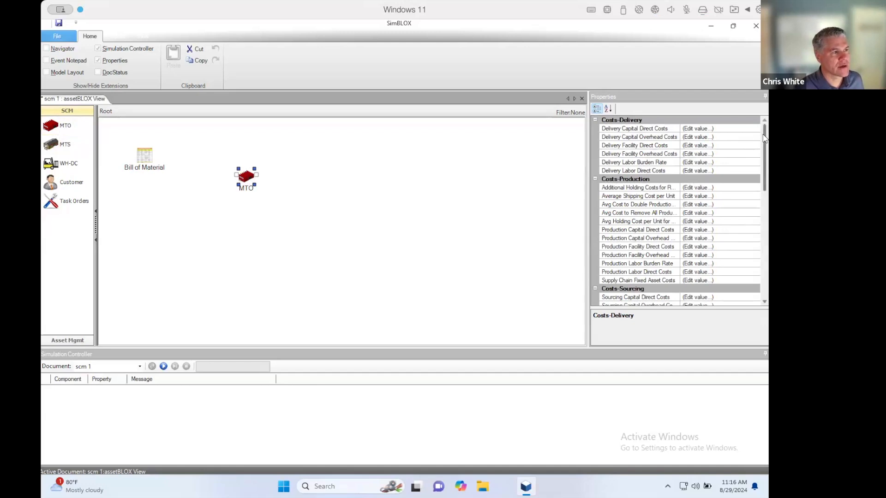
pyautogui.moveTo(764, 145)
pyautogui.mouseDown()
pyautogui.moveTo(768, 249)
pyautogui.moveTo(766, 143)
pyautogui.mouseUp()
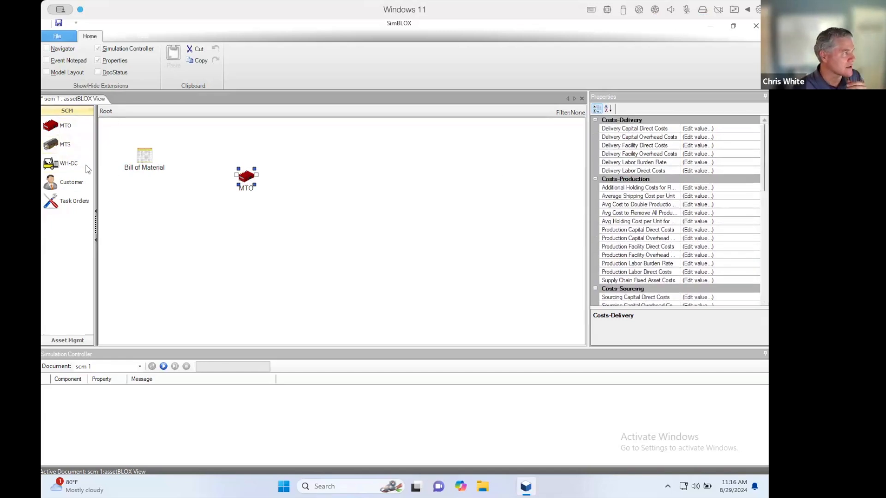
pyautogui.click(243, 259)
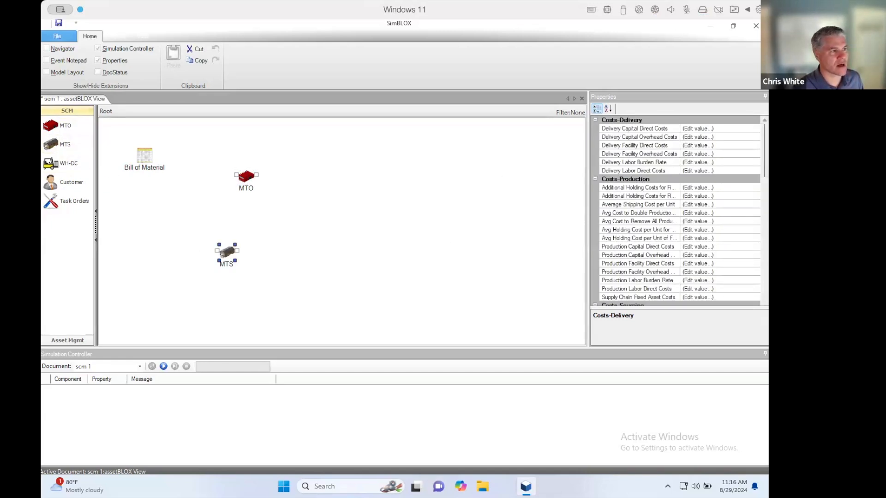
pyautogui.moveTo(767, 151)
pyautogui.mouseDown()
pyautogui.moveTo(766, 277)
pyautogui.moveTo(762, 161)
pyautogui.mouseUp()
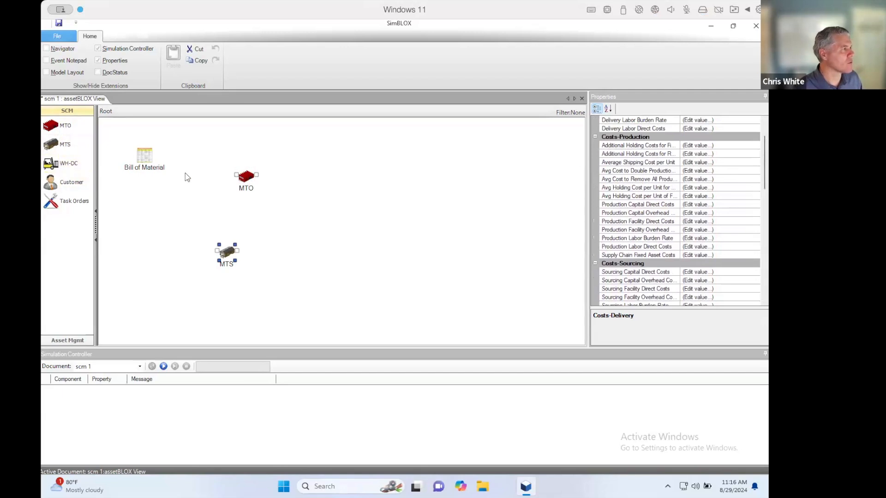
pyautogui.click(350, 213)
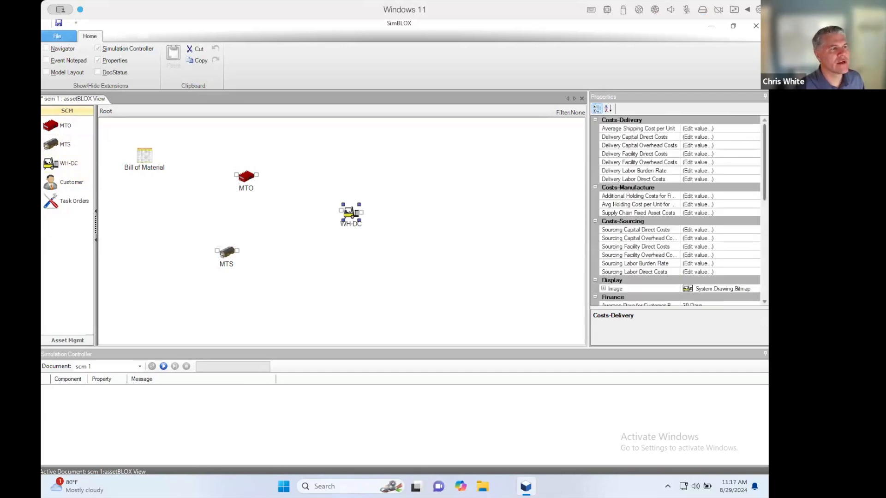
pyautogui.moveTo(764, 148)
pyautogui.mouseDown()
pyautogui.moveTo(768, 236)
pyautogui.moveTo(769, 140)
pyautogui.mouseUp()
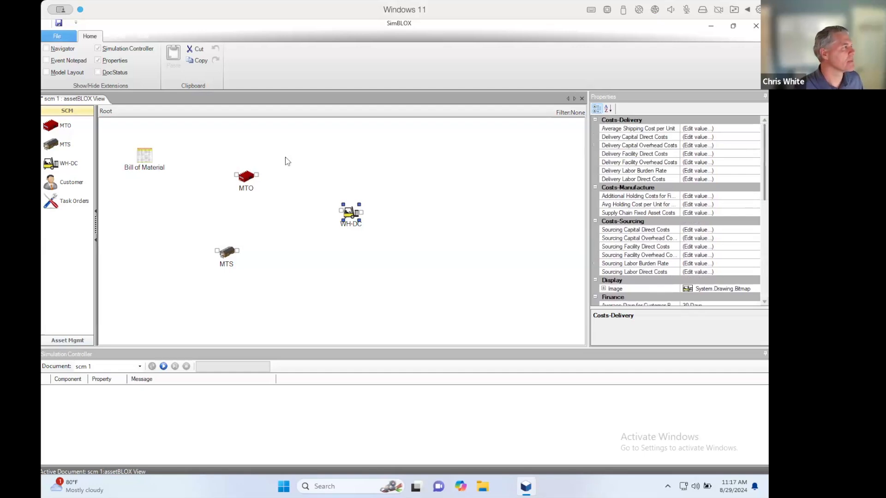
pyautogui.moveTo(448, 173); pyautogui.dragTo(466, 179)
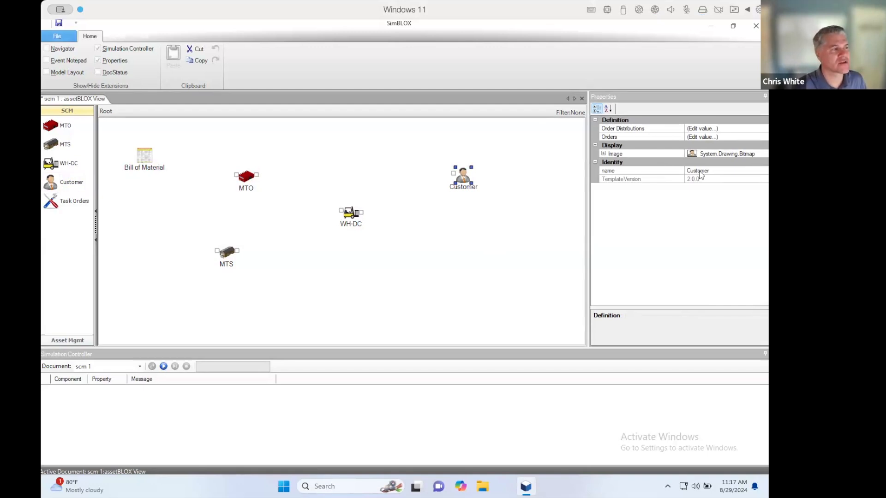
# - Set the initial units ordered in the Customer's Orders table to 100
pyautogui.click(740, 137)
pyautogui.click(762, 138)
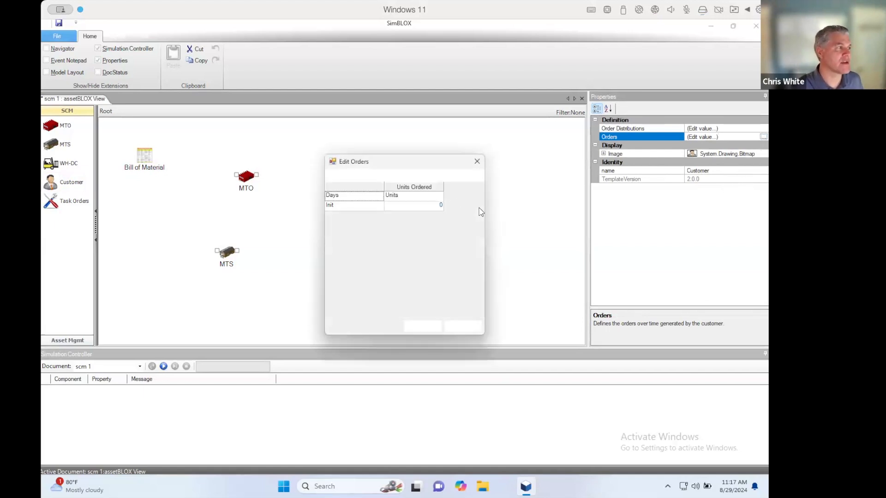
pyautogui.click(423, 207)
pyautogui.write('100')
pyautogui.press('Return')
# - Add a day 50 row with 120 units ordered to the Customer's Orders table and apply it
pyautogui.click(335, 175)
pyautogui.click(372, 216)
pyautogui.write('50')
pyautogui.press('Tab')
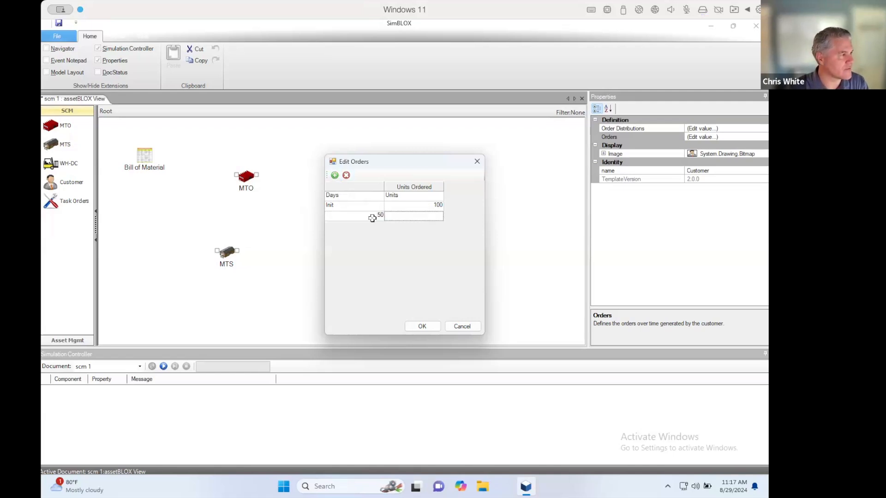
pyautogui.write('120')
pyautogui.press('Return')
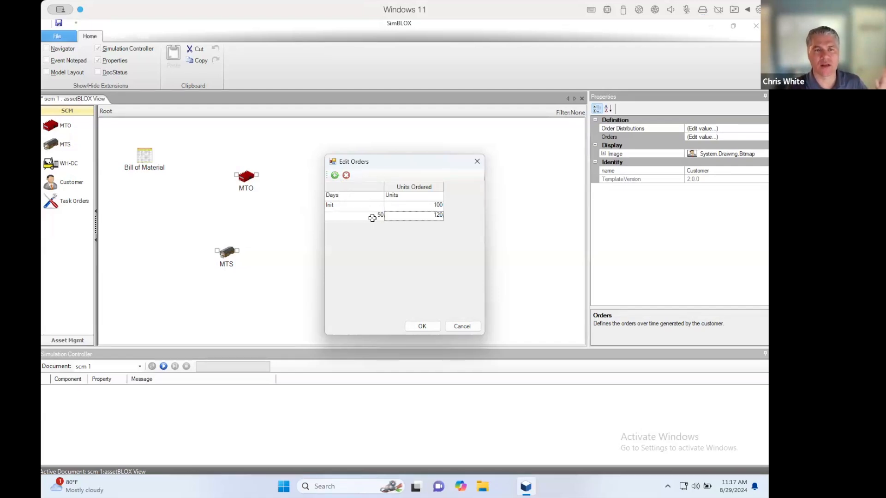
pyautogui.click(423, 326)
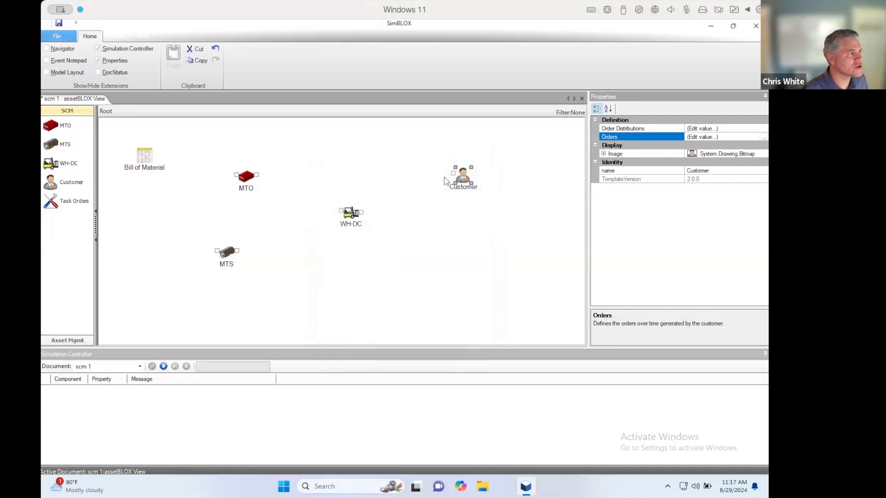
# - Connect the MTO and MTS outputs to WH-DC, and WH-DC to the Customer
pyautogui.moveTo(257, 176); pyautogui.dragTo(340, 212)
pyautogui.moveTo(237, 252); pyautogui.dragTo(449, 172)
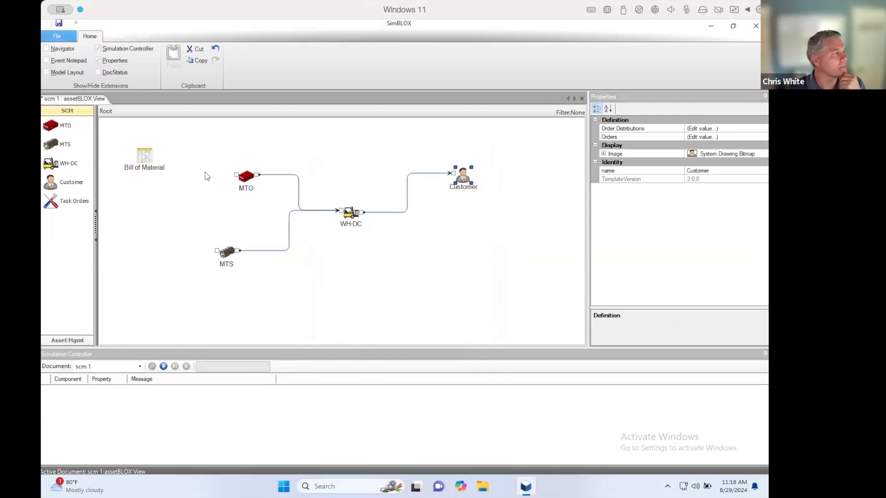
# - Add three materials inside the Bill of Material and link the second and third as components of the first
pyautogui.doubleClick(145, 160)
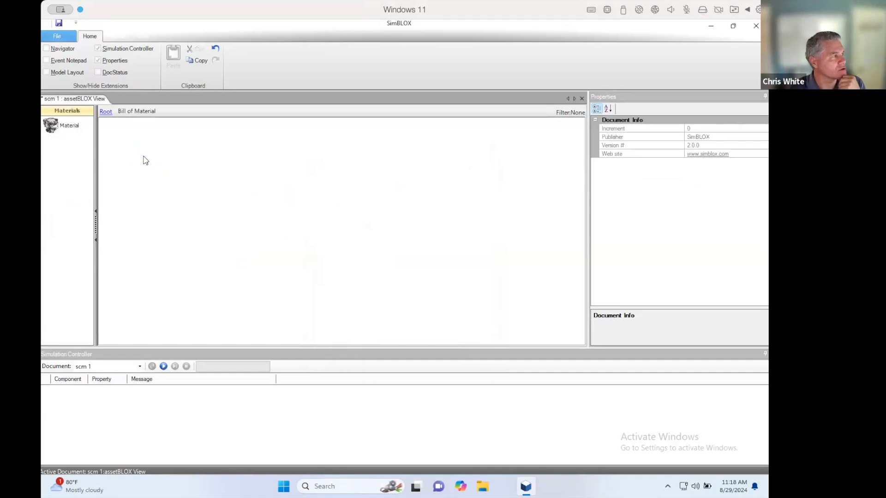
pyautogui.moveTo(56, 127); pyautogui.dragTo(297, 152)
pyautogui.moveTo(149, 169); pyautogui.dragTo(185, 176)
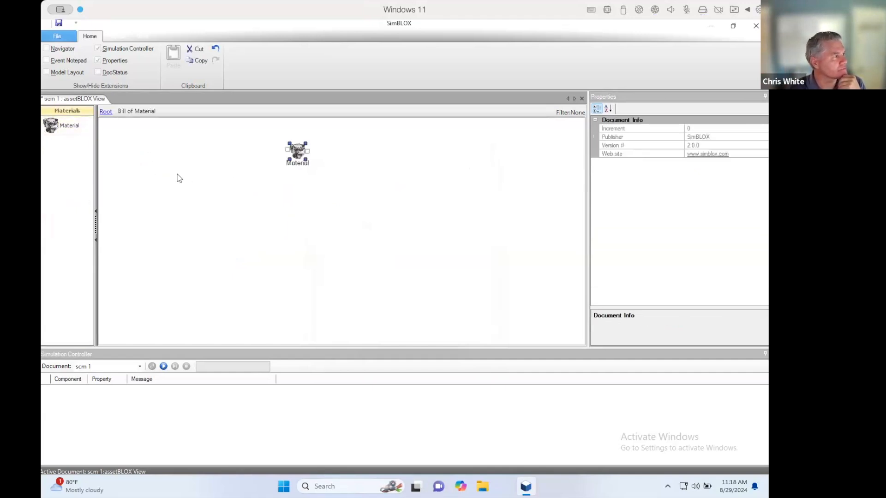
pyautogui.moveTo(56, 127); pyautogui.dragTo(204, 232)
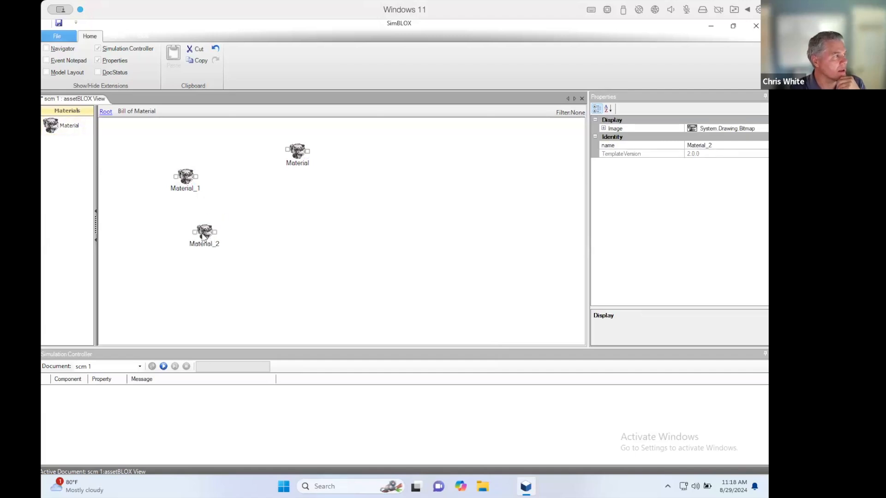
pyautogui.moveTo(196, 180); pyautogui.dragTo(286, 151)
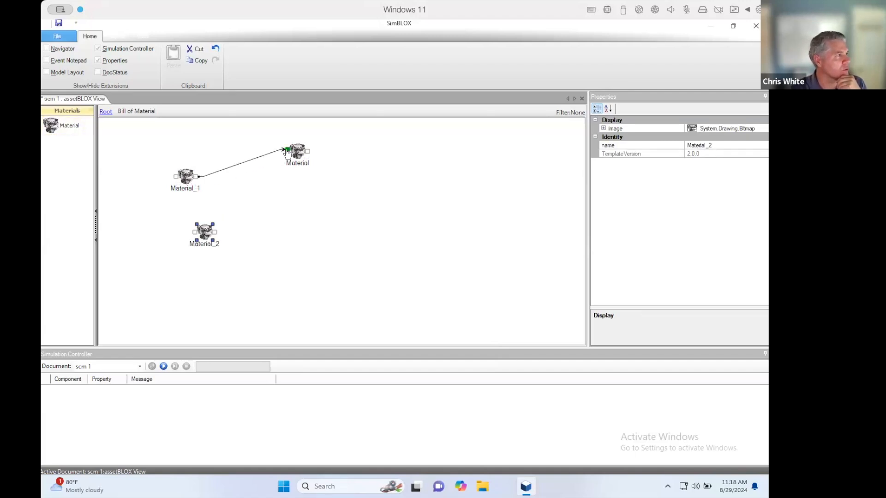
pyautogui.moveTo(217, 236); pyautogui.dragTo(286, 150)
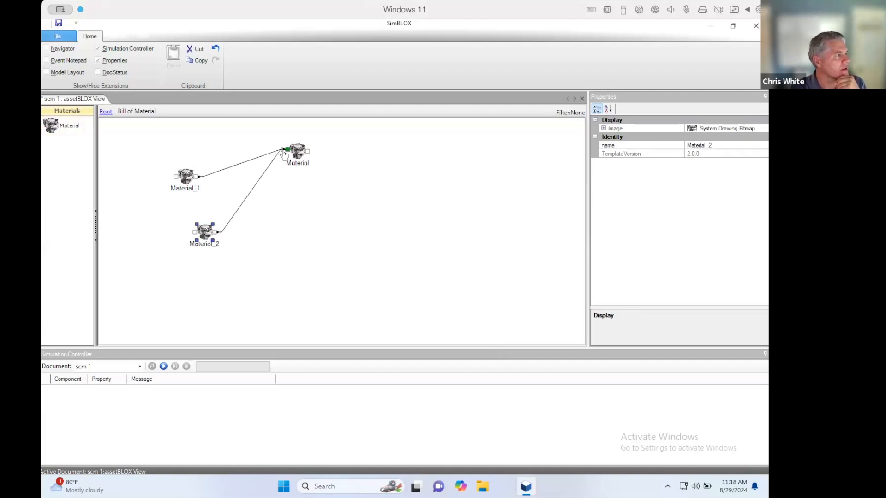
# - Rename the parent material Car and its two component materials Engine and Tire
pyautogui.click(298, 165)
pyautogui.write('Car')
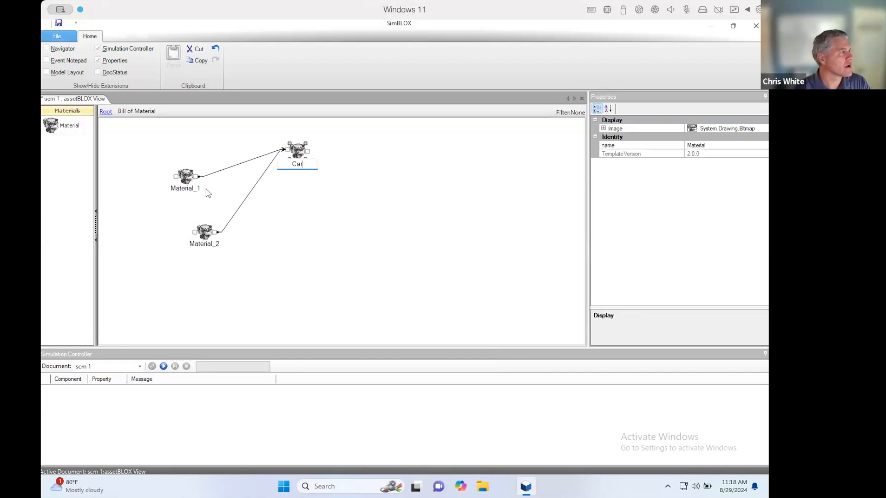
pyautogui.click(198, 189)
pyautogui.write('ENgine')
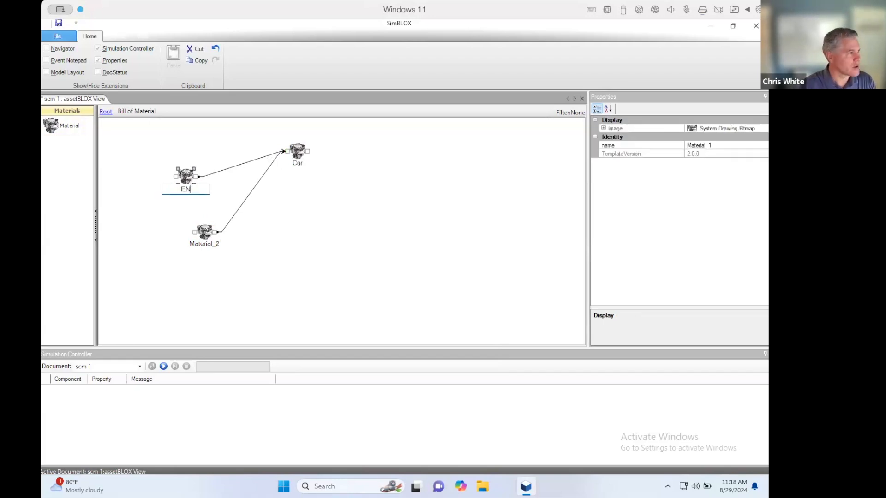
pyautogui.press('BackSpace')
pyautogui.press('BackSpace')
pyautogui.press('BackSpace')
pyautogui.press('BackSpace')
pyautogui.press('BackSpace')
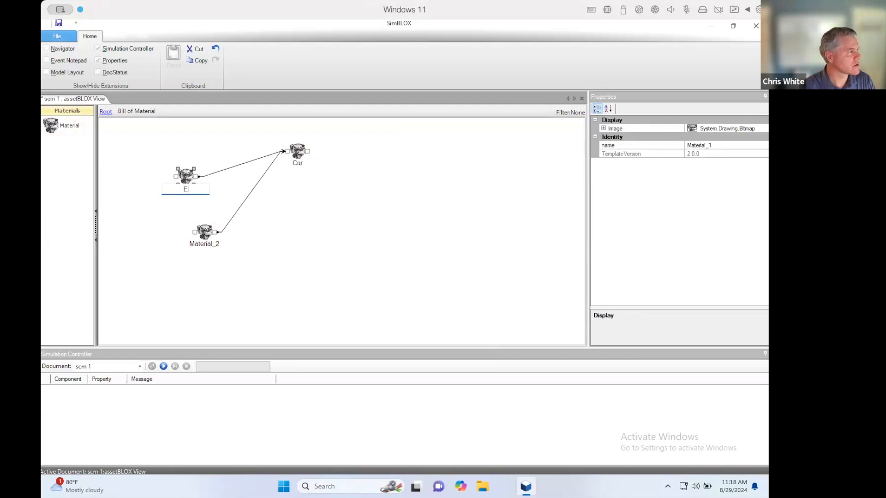
pyautogui.write('ngine')
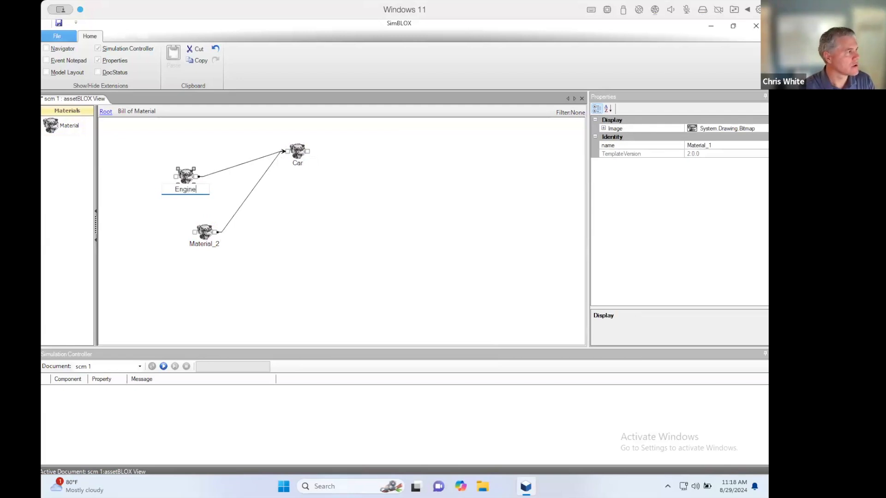
pyautogui.doubleClick(193, 244)
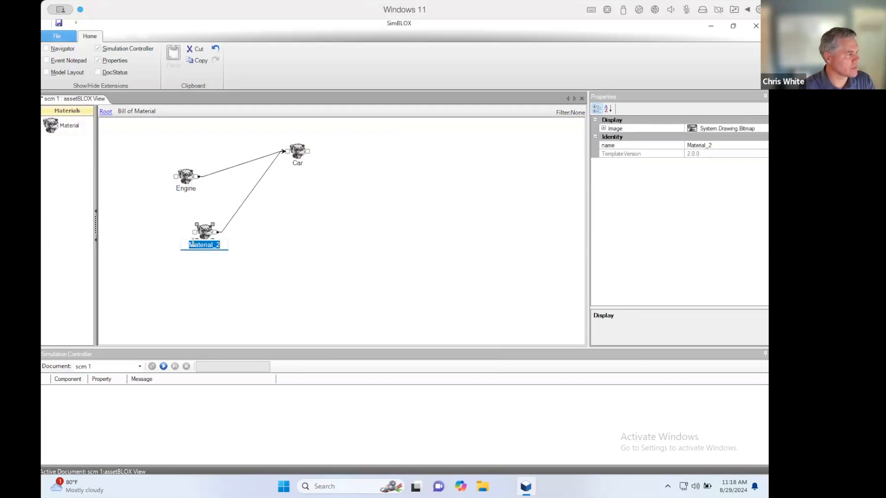
pyautogui.write('Tire')
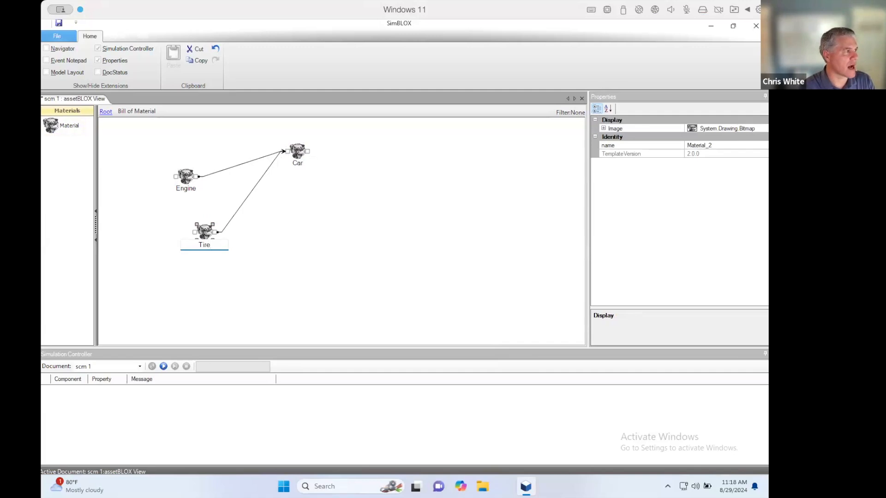
# - Edit the quantity per parent of the dependency linking Tire to Car
pyautogui.click(230, 222)
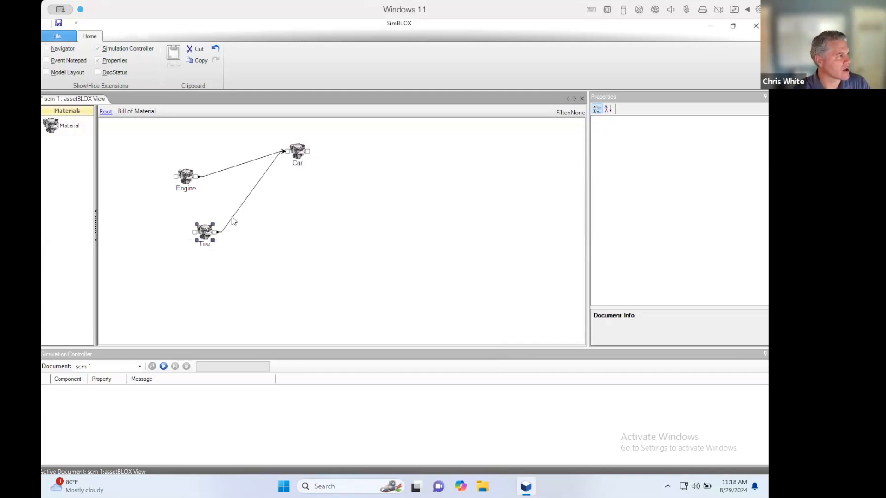
pyautogui.click(698, 129)
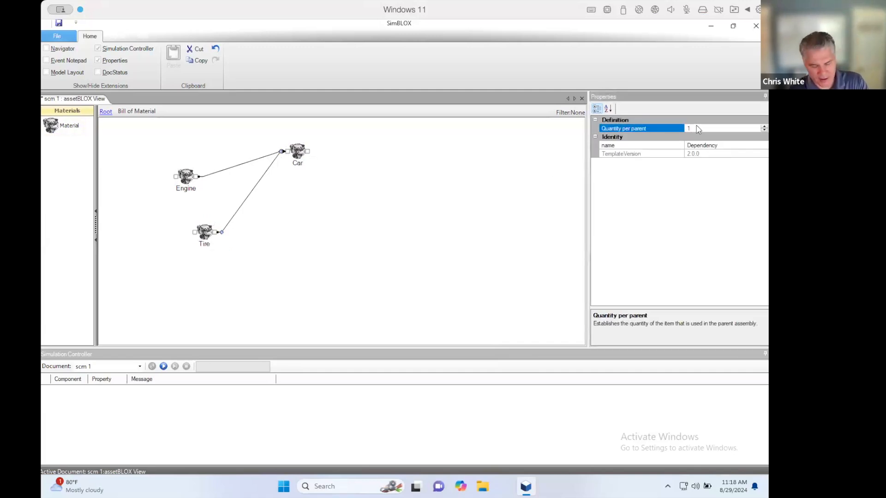
pyautogui.click(445, 234)
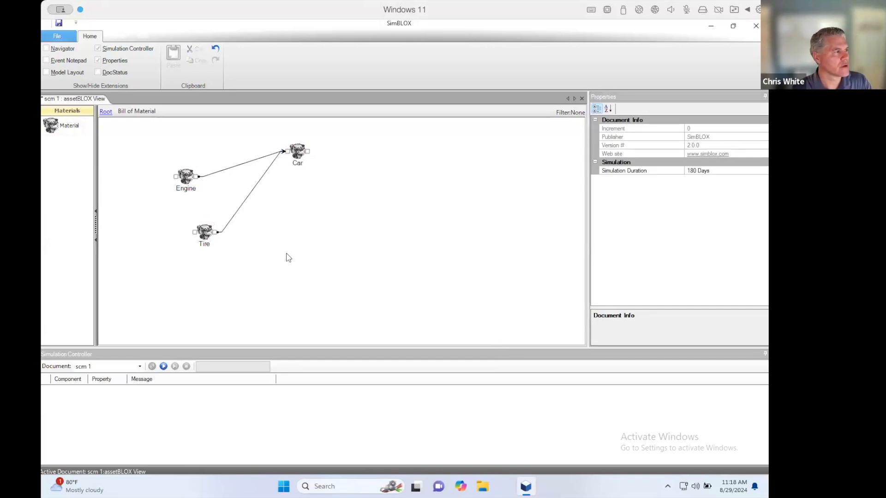
# - Add a material feeding into Engine and name it Pistons
pyautogui.moveTo(141, 204)
pyautogui.mouseDown()
pyautogui.moveTo(150, 213)
pyautogui.moveTo(177, 182)
pyautogui.mouseUp()
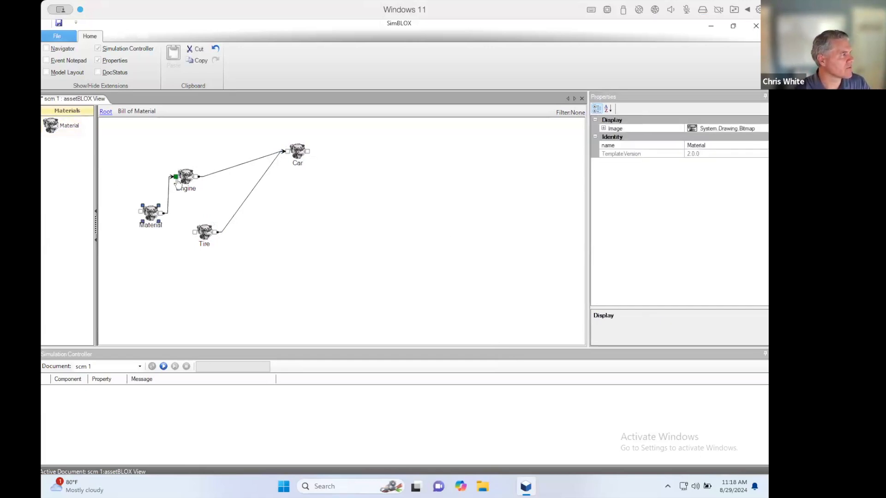
pyautogui.click(160, 226)
pyautogui.write('Ps')
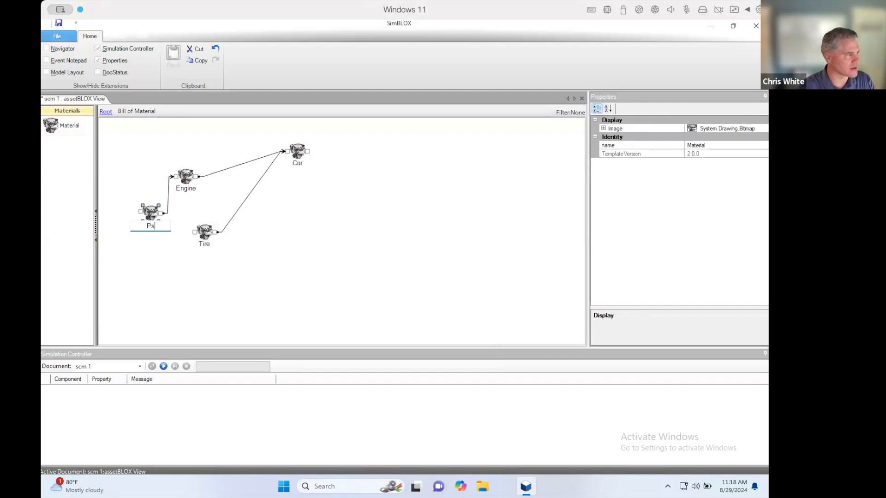
pyautogui.write('stons')
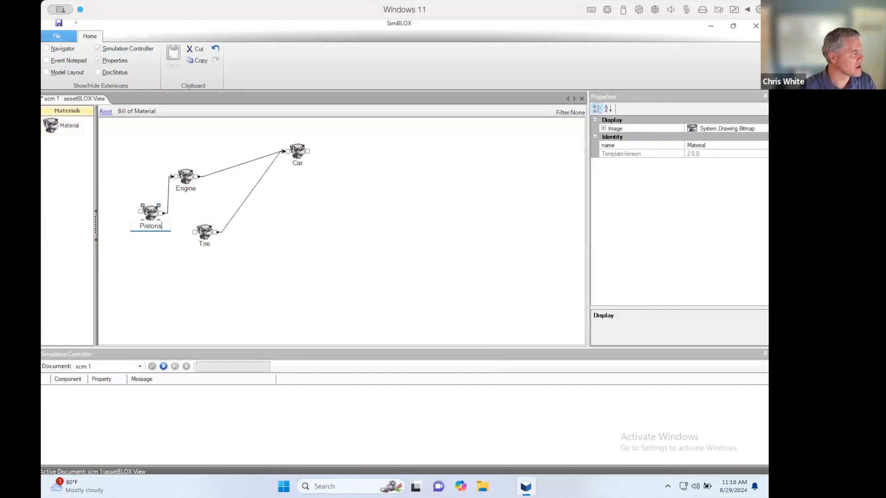
pyautogui.press('Return')
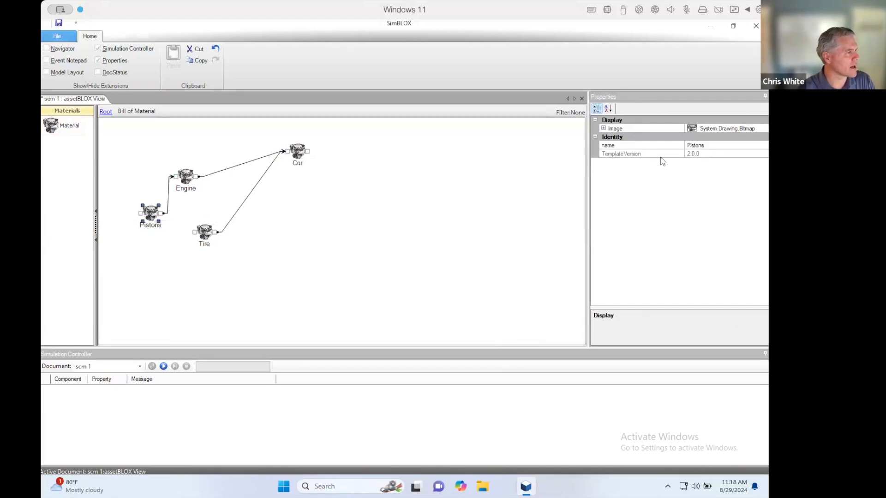
# - Edit the quantity per parent of the dependency linking Pistons to Engine, and move the Pistons material slightly farther from Engine
pyautogui.click(167, 203)
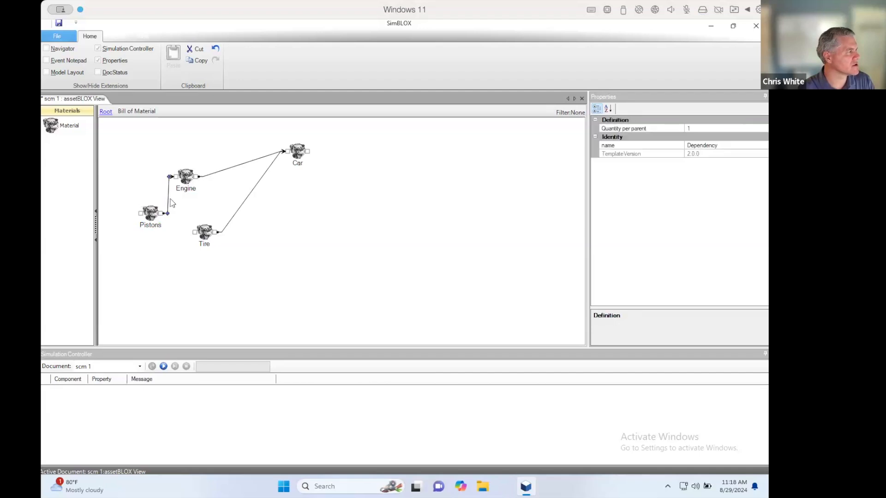
pyautogui.click(733, 130)
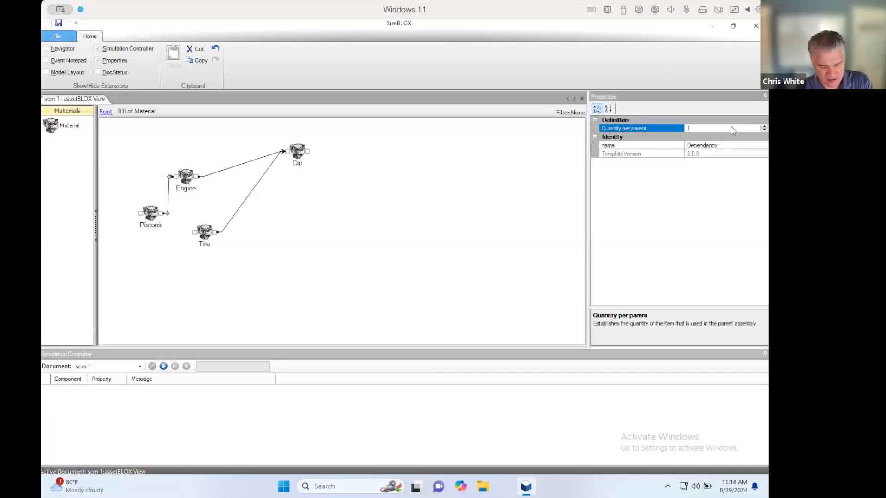
pyautogui.click(467, 246)
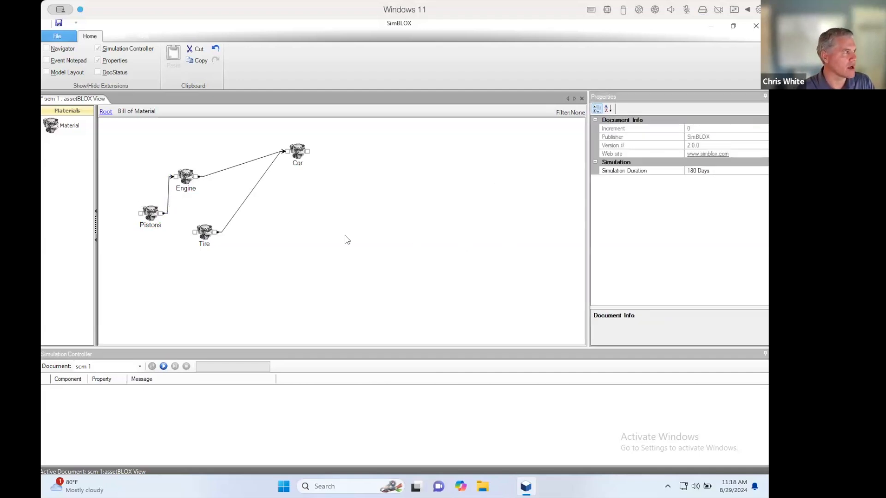
pyautogui.moveTo(151, 216); pyautogui.dragTo(139, 217)
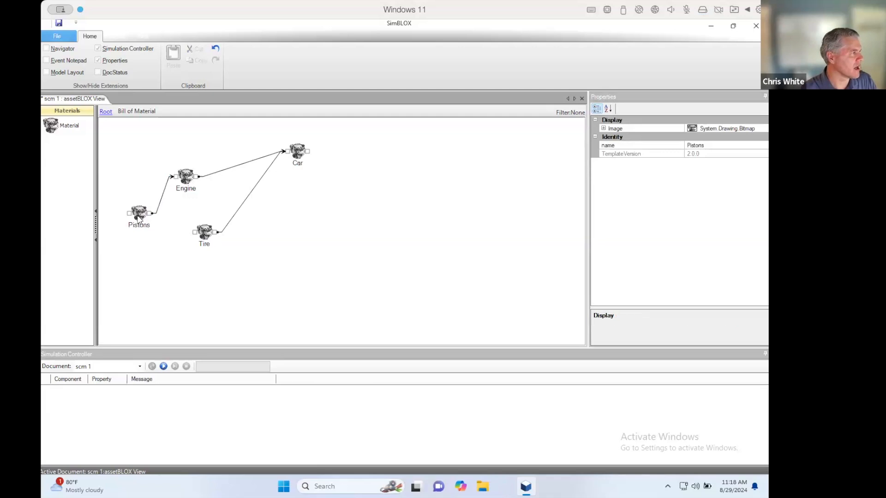
pyautogui.click(211, 174)
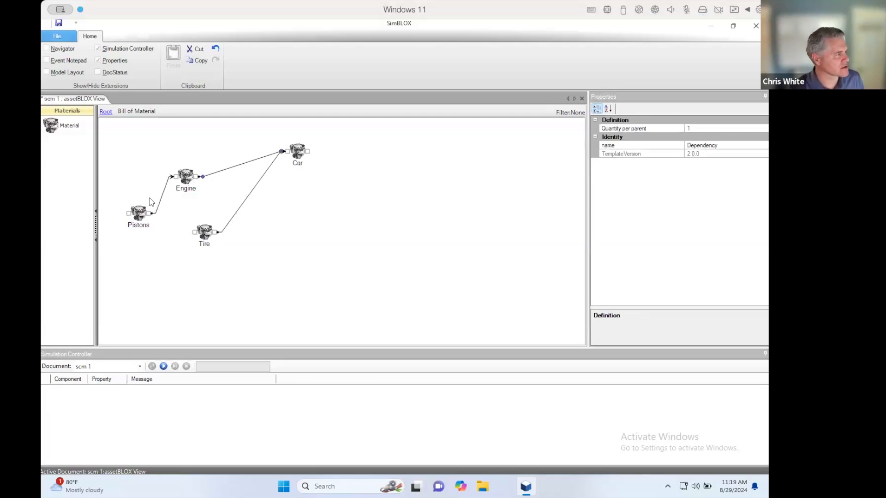
# - Return to the root model, add a second MTS block below the Bill of Material and connect it to the MTO block
pyautogui.click(104, 113)
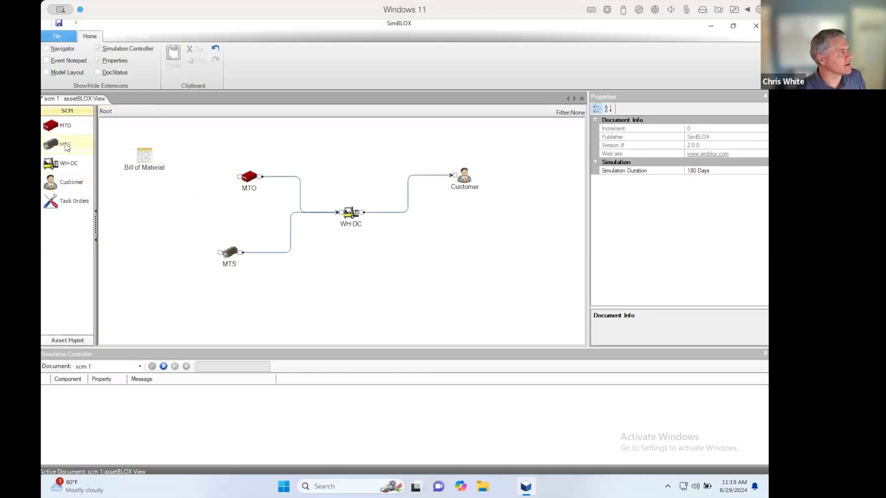
pyautogui.click(165, 201)
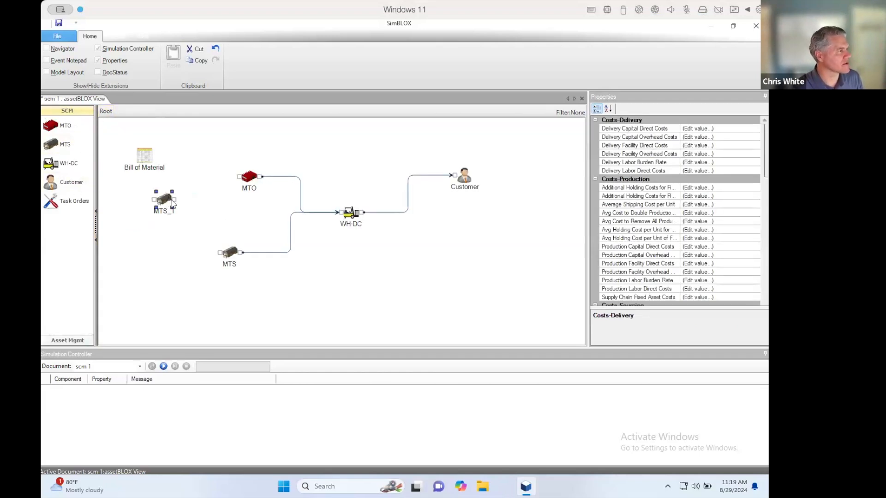
pyautogui.moveTo(177, 199); pyautogui.dragTo(237, 182)
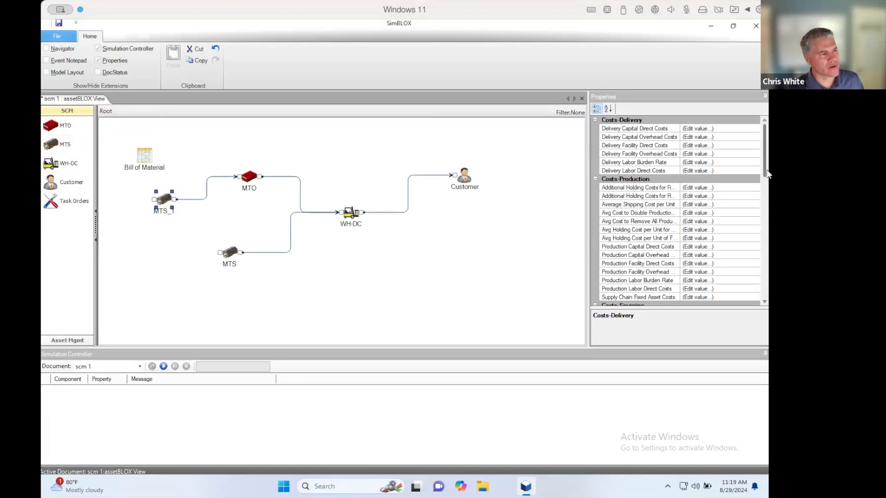
# - Assign Pistons as the material produced by the new MTS block
pyautogui.moveTo(764, 182); pyautogui.dragTo(766, 239)
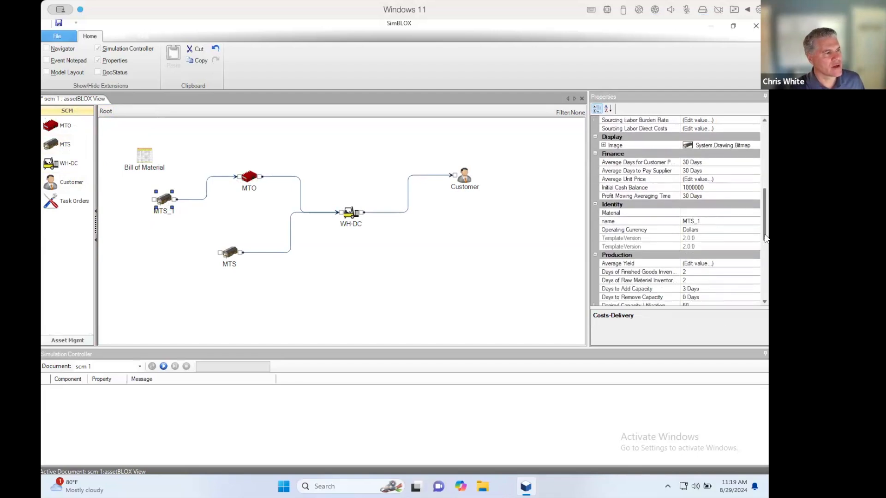
pyautogui.click(749, 212)
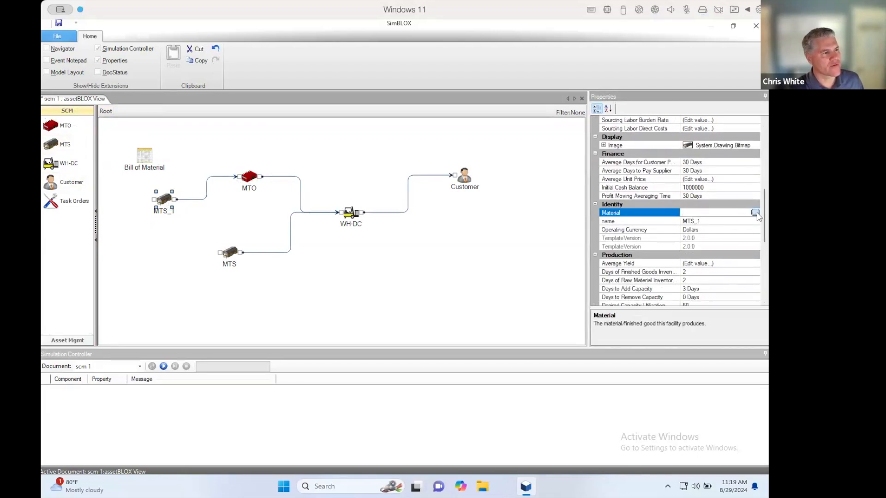
pyautogui.click(754, 213)
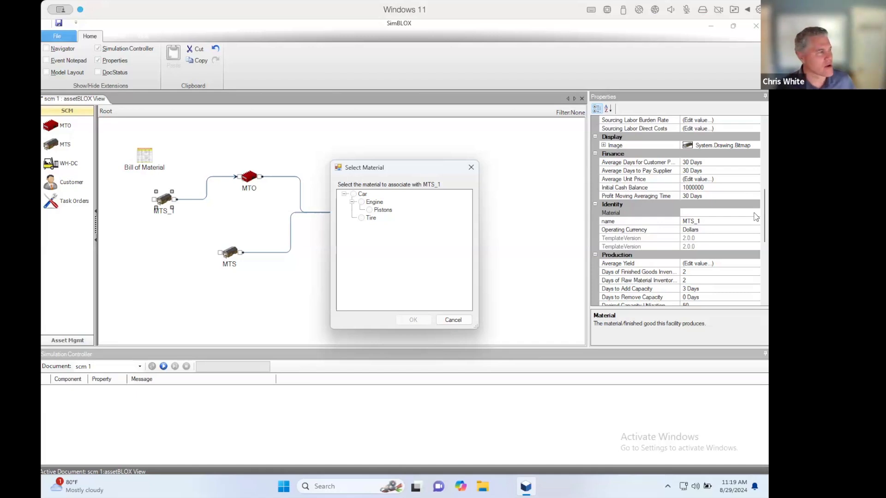
pyautogui.click(370, 212)
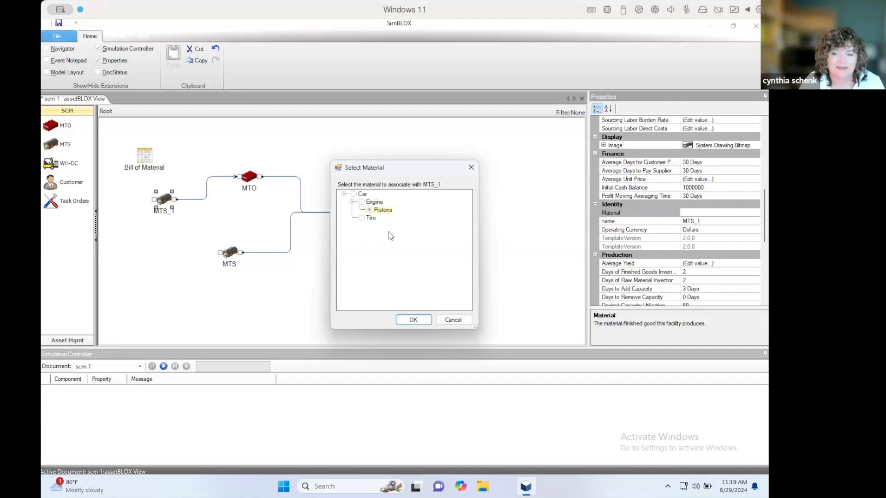
pyautogui.click(414, 320)
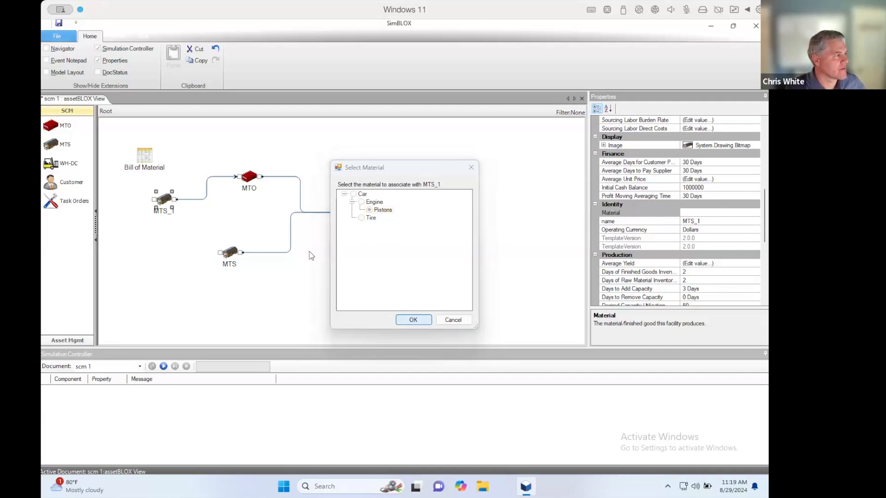
# - Rename the MTS block that supplies the MTO block as Piston company
pyautogui.click(166, 213)
pyautogui.write('Piston company')
pyautogui.press('Return')
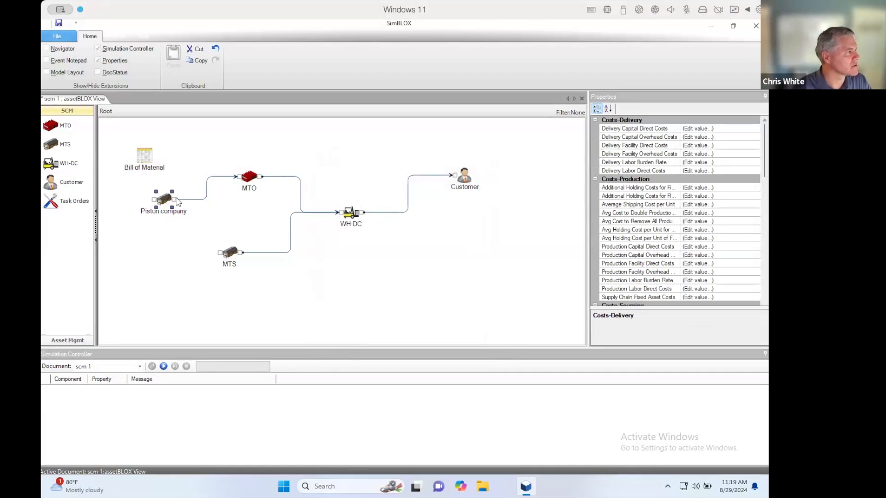
# - Rename the MTO block as Engine company
pyautogui.click(248, 196)
pyautogui.click(248, 197)
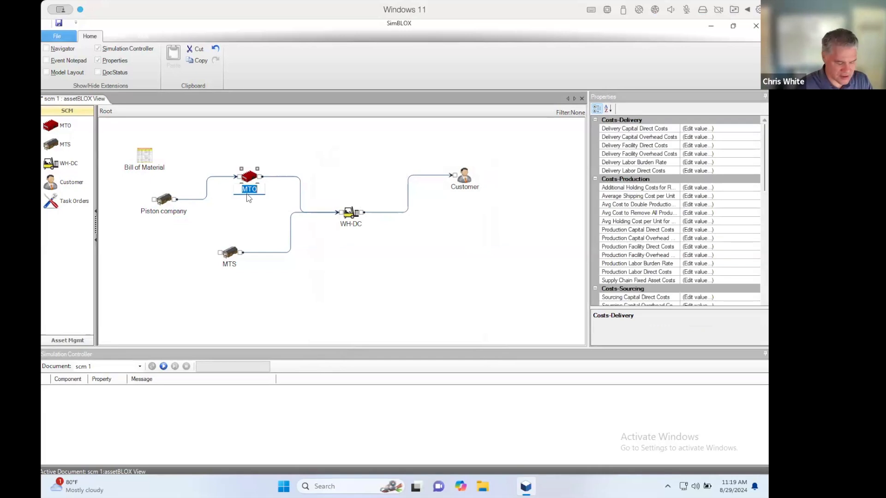
pyautogui.write('Engine company')
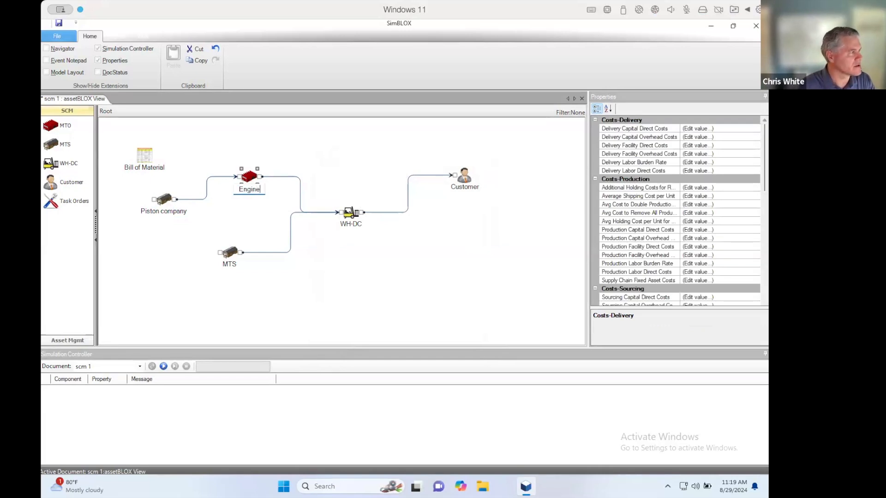
pyautogui.press('Return')
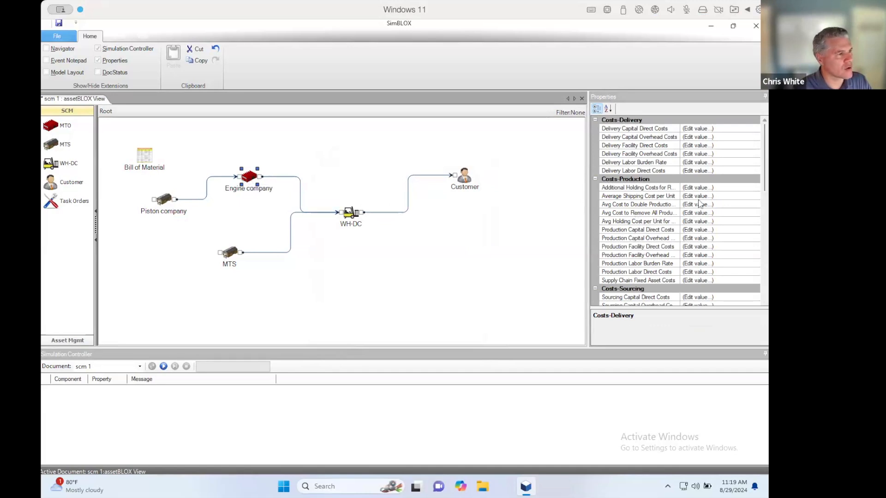
# - Assign Engine as the material produced by the Engine company block
pyautogui.moveTo(767, 181); pyautogui.dragTo(769, 269)
pyautogui.click(720, 180)
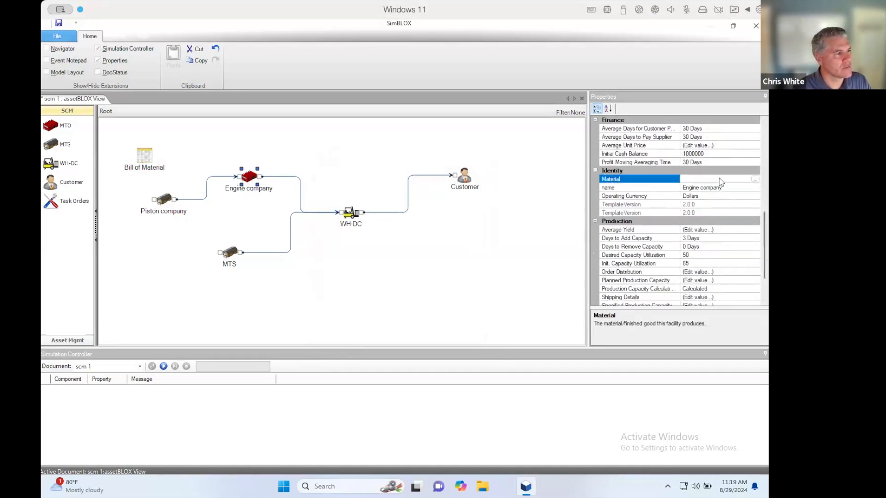
pyautogui.click(755, 179)
pyautogui.click(361, 202)
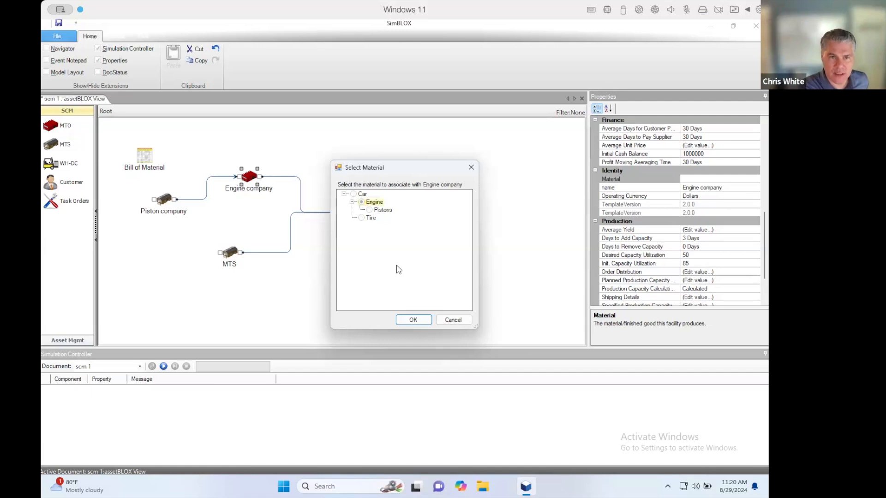
pyautogui.click(422, 320)
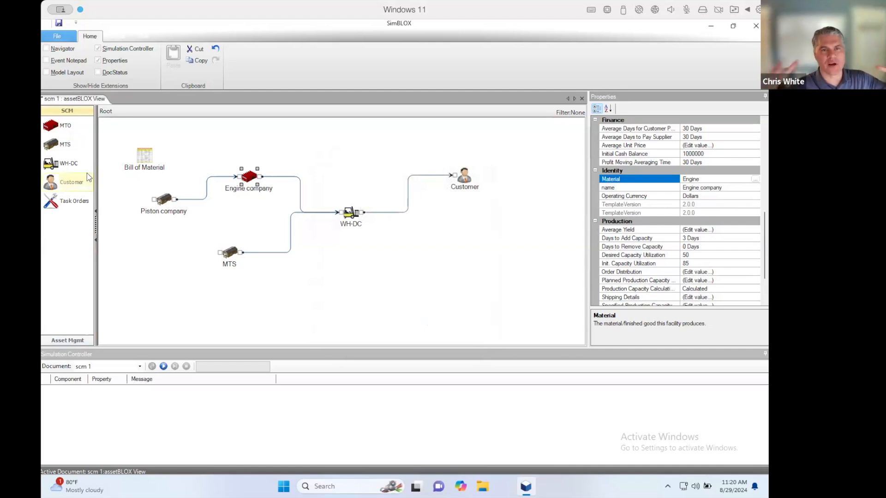
# - Add another MTS block above the Bill of Material feeding Engine company, and assign Pistons as its material
pyautogui.moveTo(67, 148); pyautogui.dragTo(238, 176)
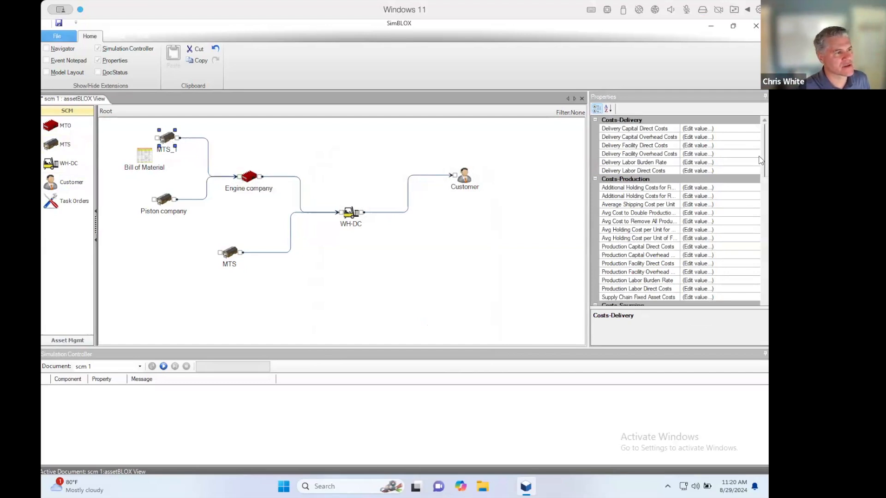
pyautogui.moveTo(765, 163); pyautogui.dragTo(768, 240)
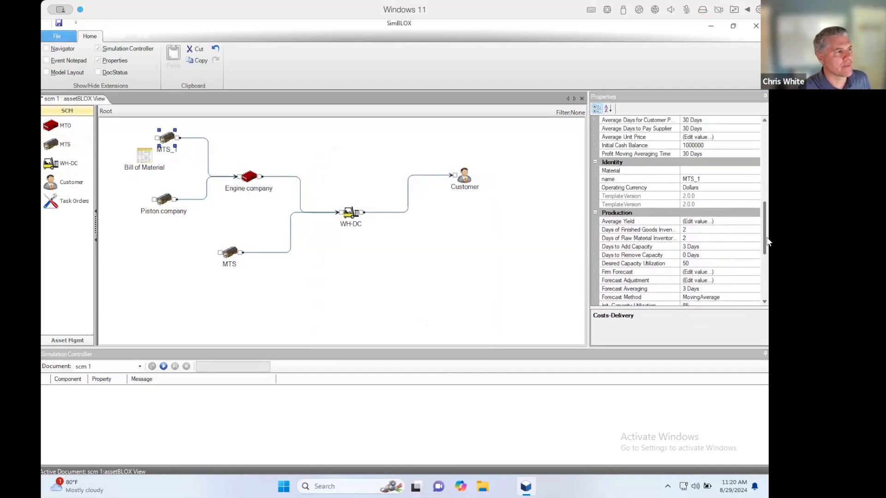
pyautogui.click(699, 172)
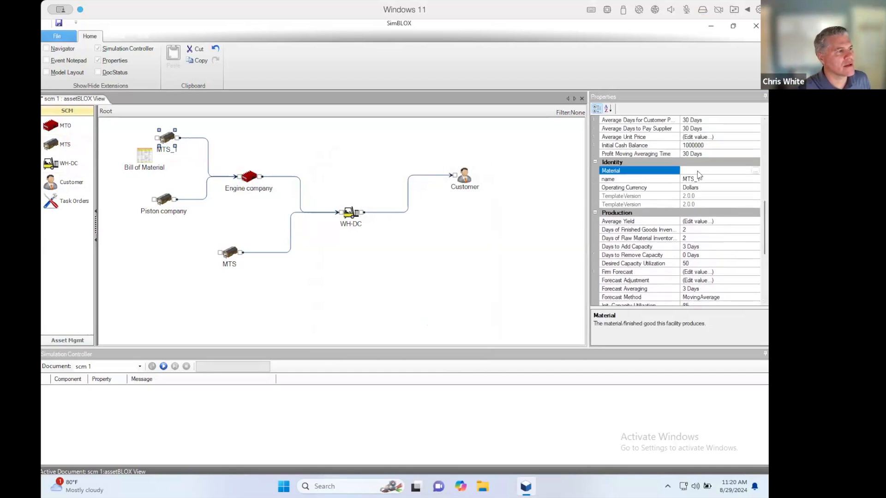
pyautogui.click(754, 172)
pyautogui.click(370, 209)
pyautogui.click(413, 319)
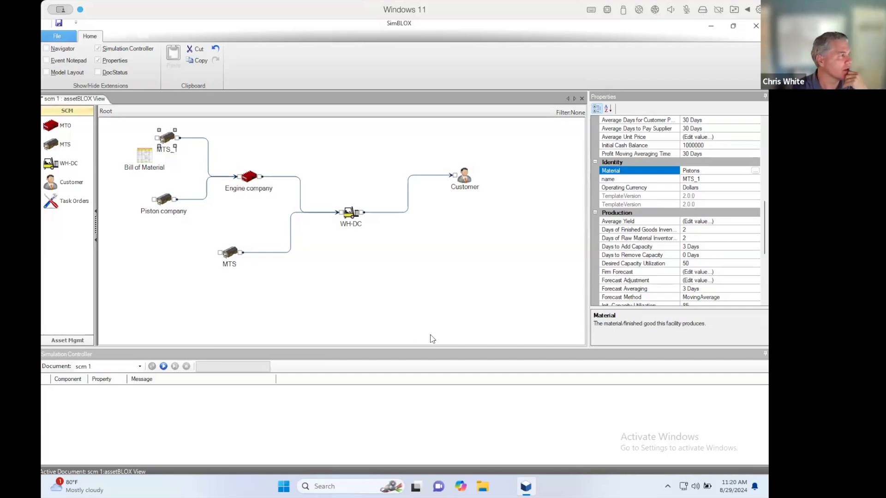
# - Set Engine company's initial order distribution for Pistons to 50% from Piston company and 50% from MTS_1
pyautogui.click(249, 178)
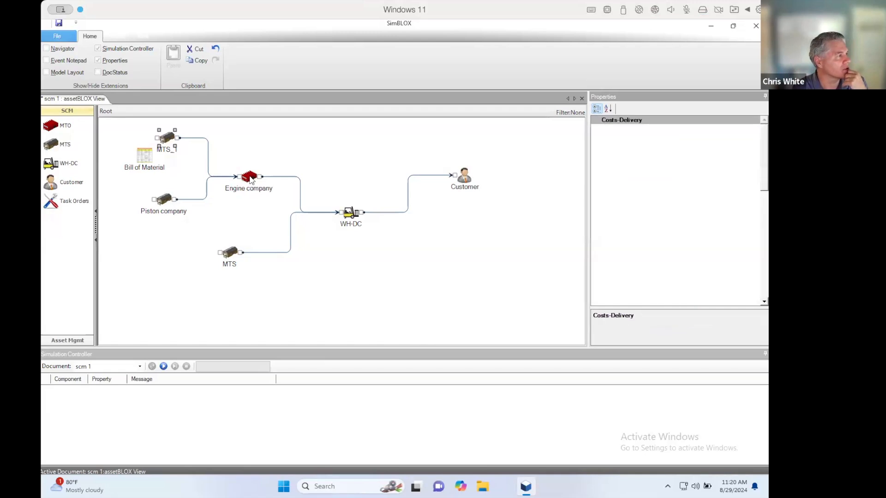
pyautogui.moveTo(764, 170); pyautogui.dragTo(764, 267)
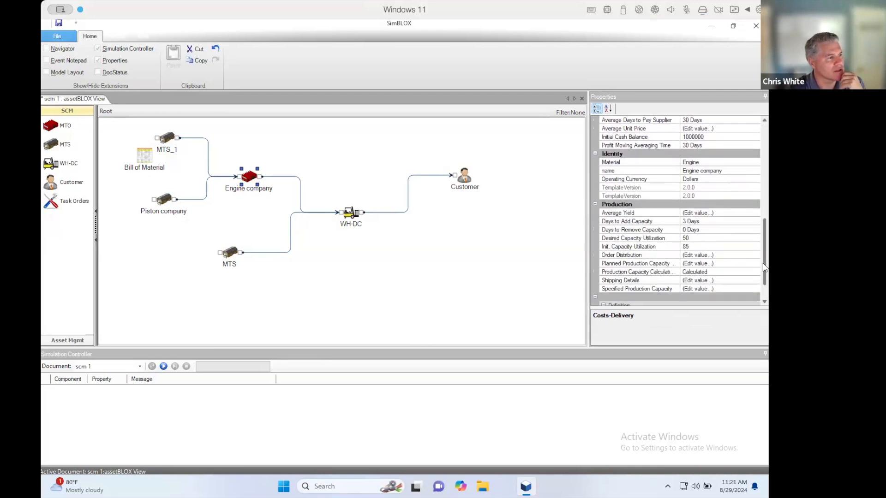
pyautogui.click(749, 256)
pyautogui.click(755, 255)
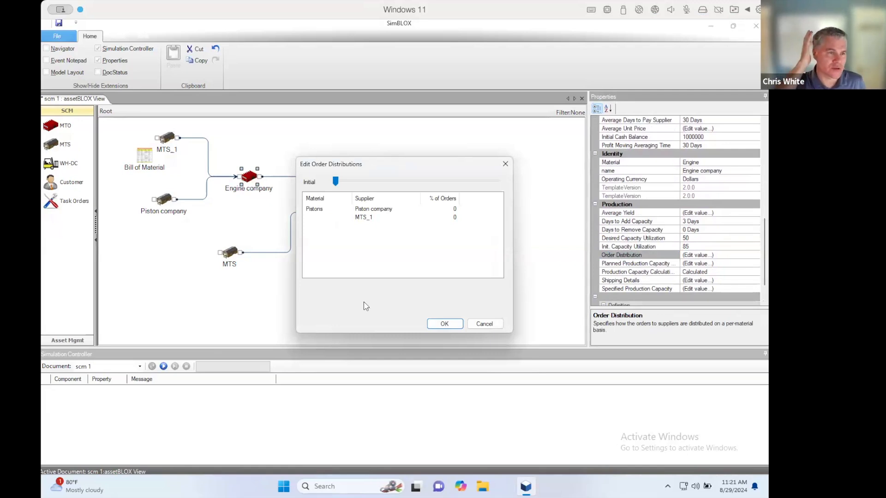
pyautogui.click(442, 211)
pyautogui.write('50')
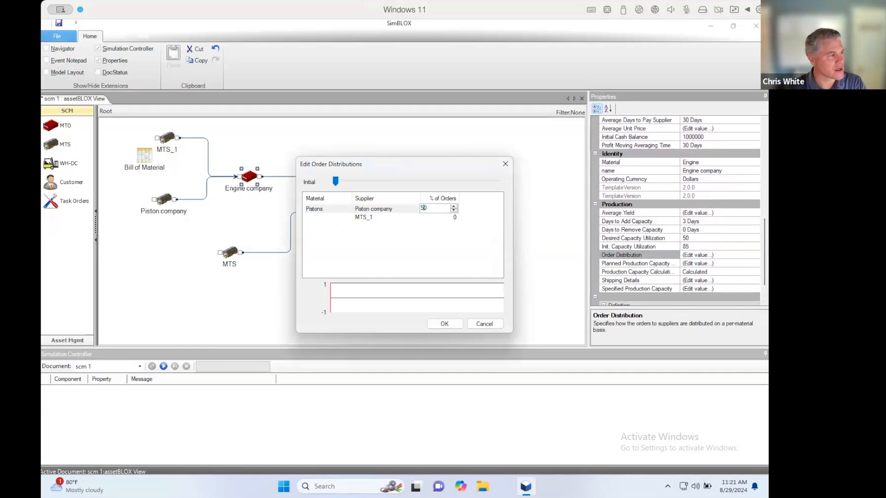
pyautogui.click(441, 217)
pyautogui.write('50')
pyautogui.press('Return')
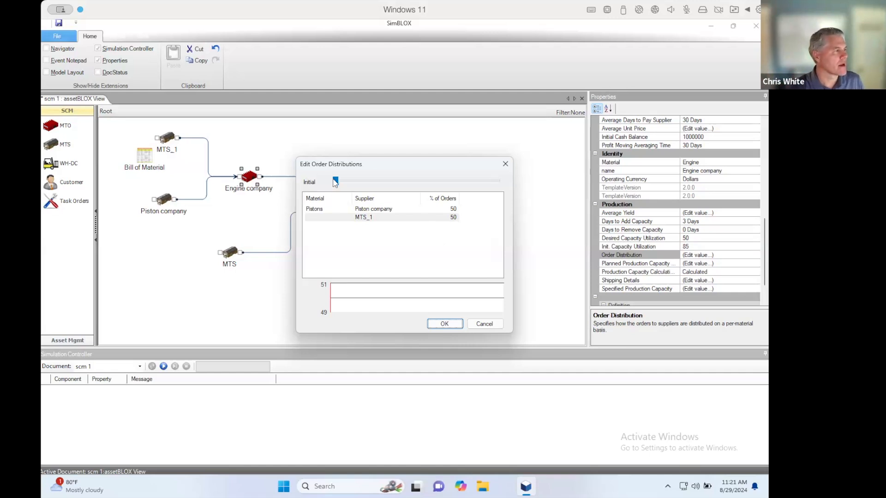
# - Set the Pistons order distribution at day 30 to 70% from Piston company and 30% from MTS_1, and apply it
pyautogui.moveTo(336, 182); pyautogui.dragTo(361, 181)
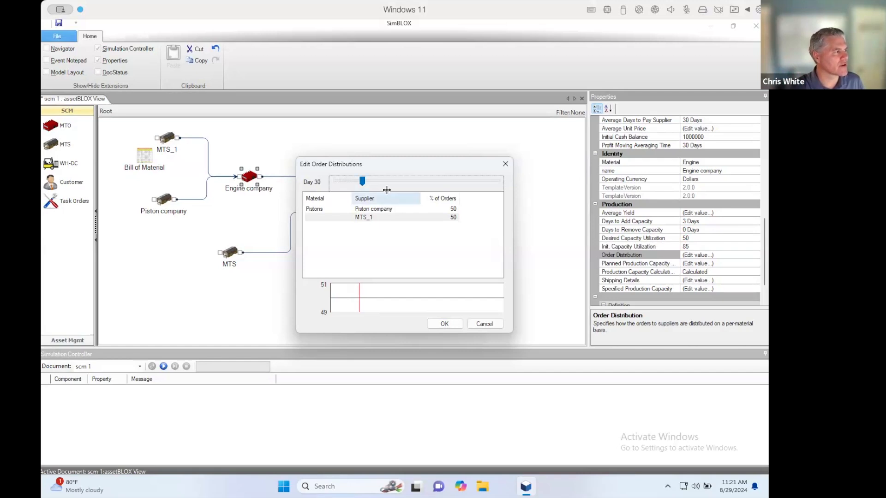
pyautogui.click(430, 209)
pyautogui.doubleClick(429, 209)
pyautogui.write('0')
pyautogui.write('7')
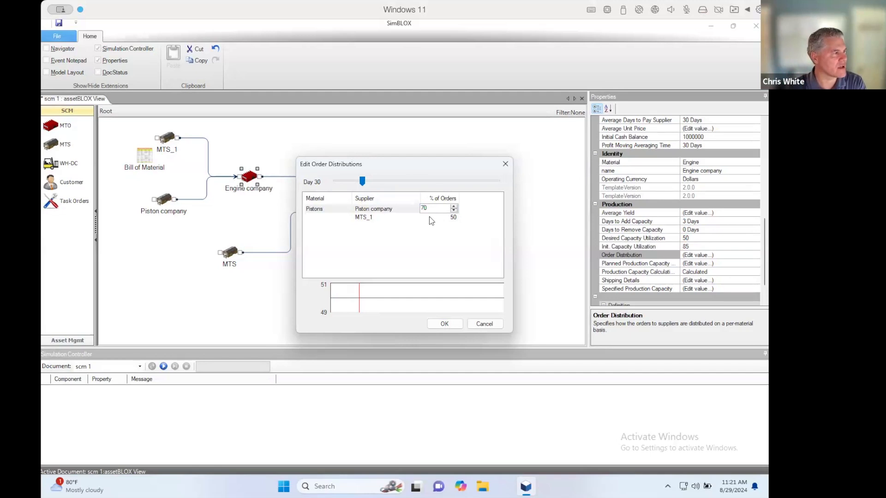
pyautogui.click(430, 219)
pyautogui.press('BackSpace')
pyautogui.click(455, 324)
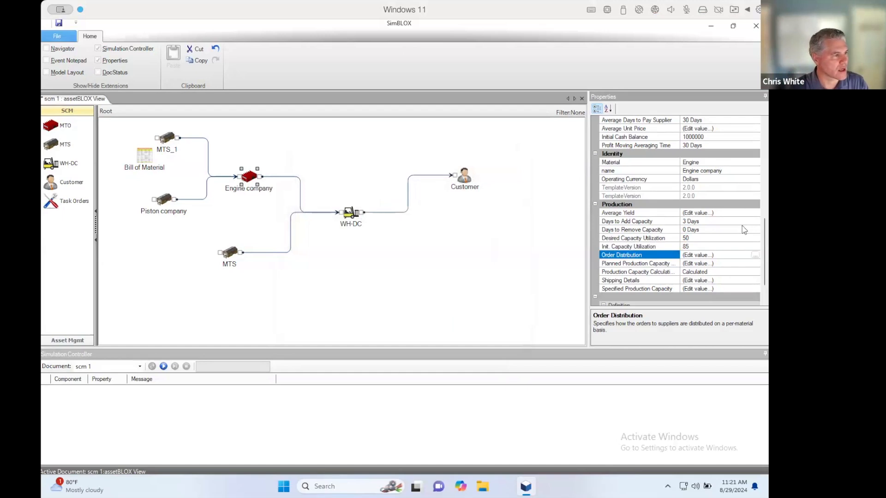
# - Review Engine company's order distribution for Pistons from the initial day through day 46
pyautogui.click(755, 255)
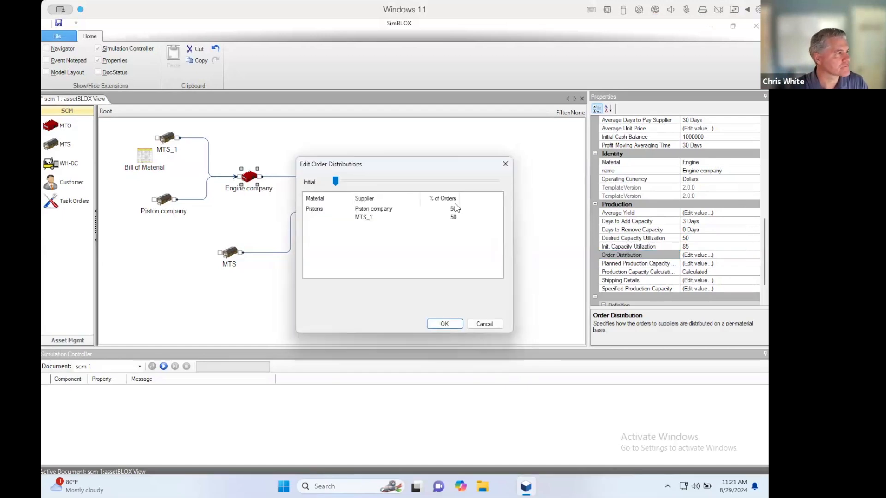
pyautogui.moveTo(335, 181); pyautogui.dragTo(376, 183)
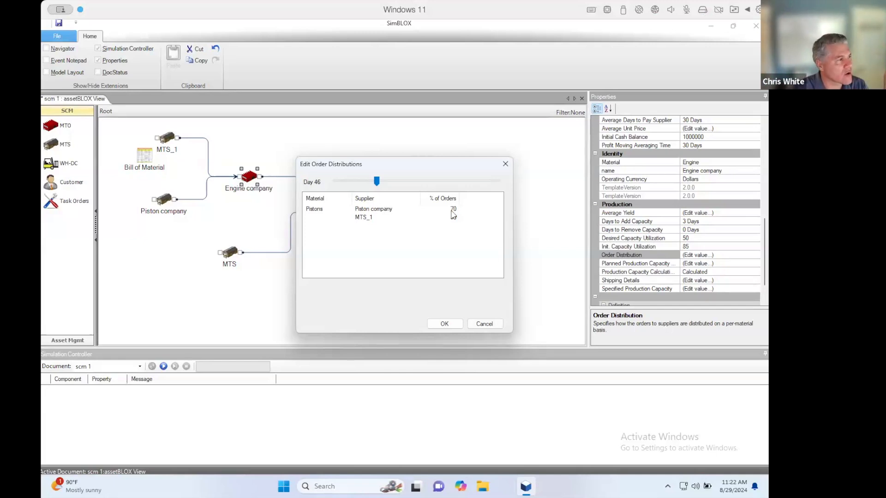
pyautogui.click(453, 324)
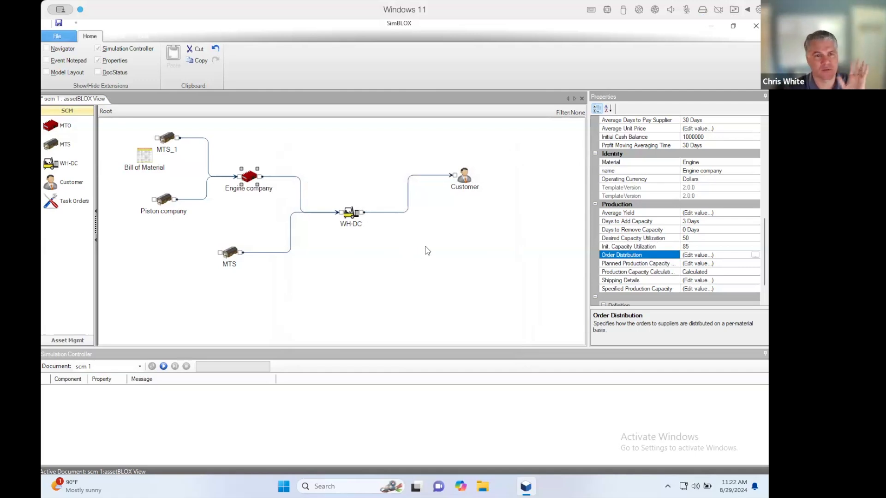
# - Add an MTO block below and between WH-DC and Customer, plus a second Customer block supplied directly by MTS
pyautogui.moveTo(765, 241); pyautogui.dragTo(763, 208)
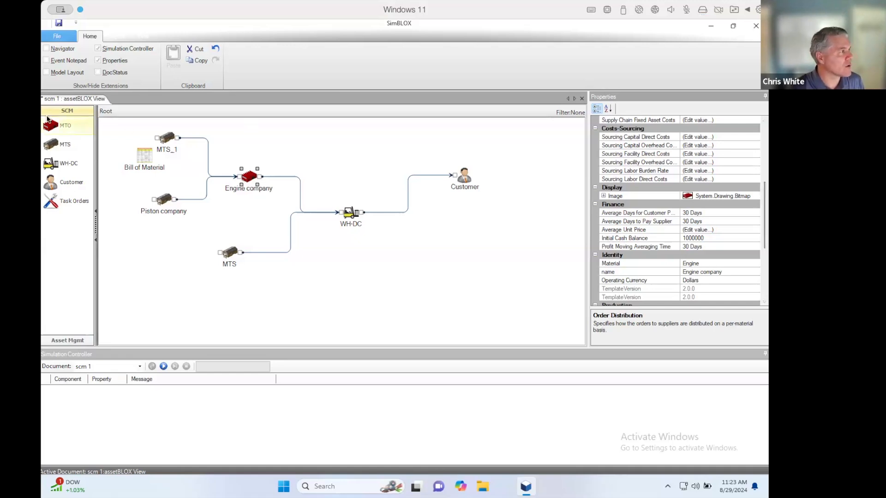
pyautogui.moveTo(54, 130); pyautogui.dragTo(418, 292)
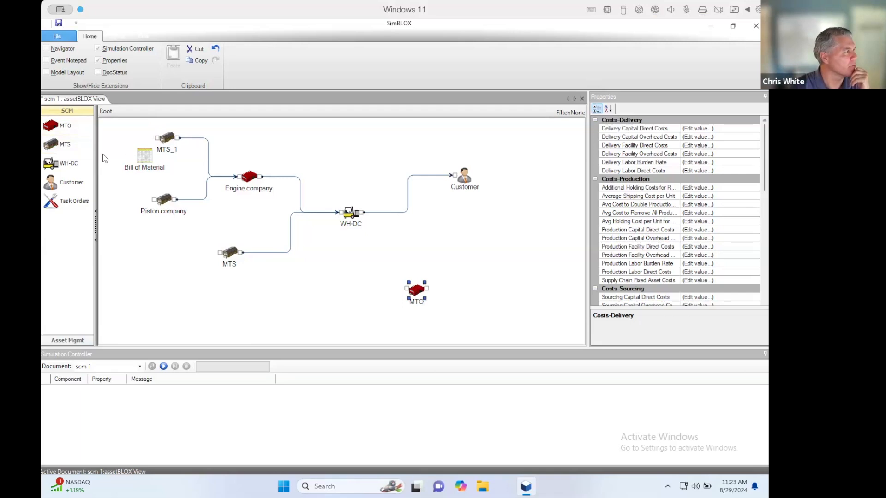
pyautogui.moveTo(76, 187); pyautogui.dragTo(317, 264)
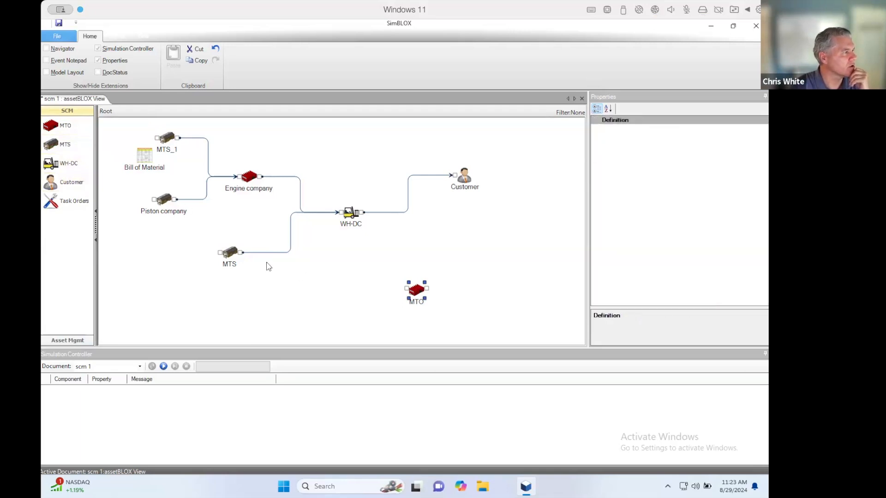
pyautogui.moveTo(242, 252); pyautogui.dragTo(311, 280)
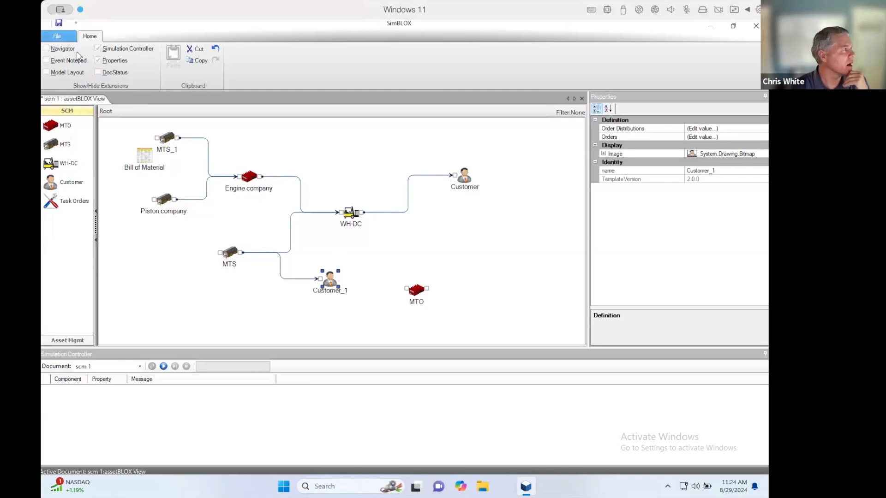
# - Create a new Beer Game model, placing a Factory and a Warehouse block in it, and inspect each block's properties
pyautogui.click(68, 39)
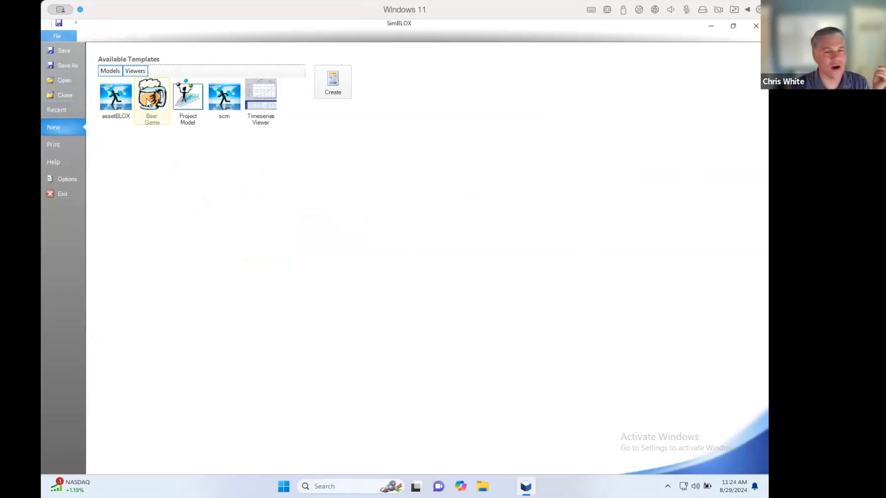
pyautogui.click(333, 87)
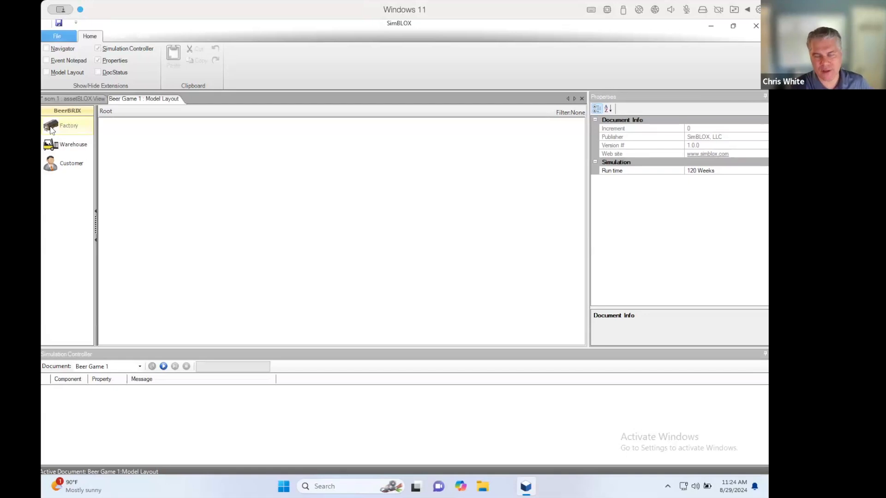
pyautogui.moveTo(50, 129); pyautogui.dragTo(186, 156)
pyautogui.moveTo(68, 149); pyautogui.dragTo(244, 181)
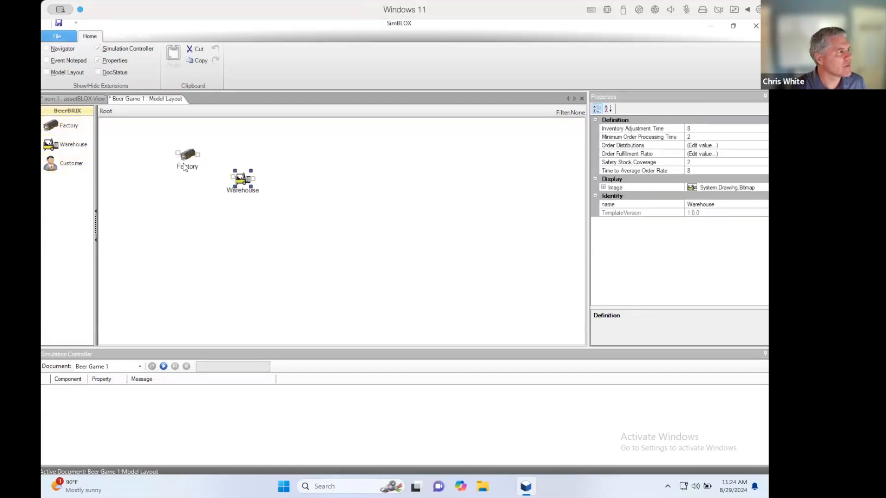
pyautogui.click(187, 160)
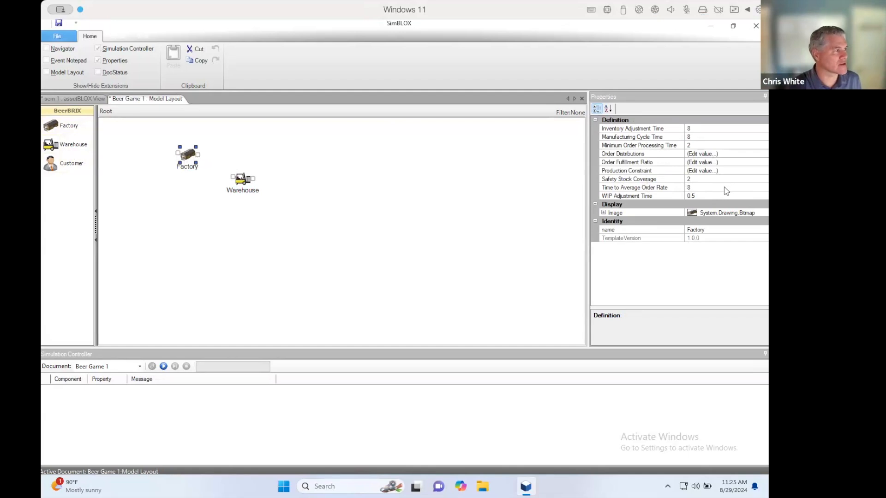
pyautogui.click(244, 185)
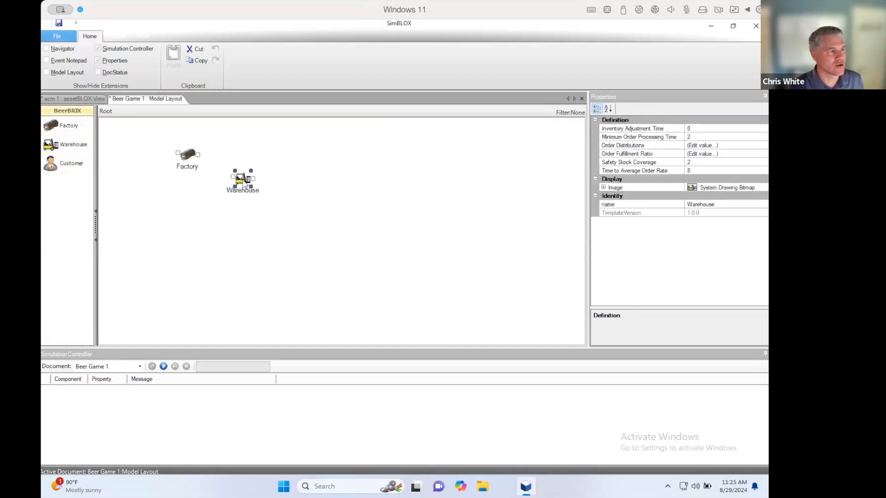